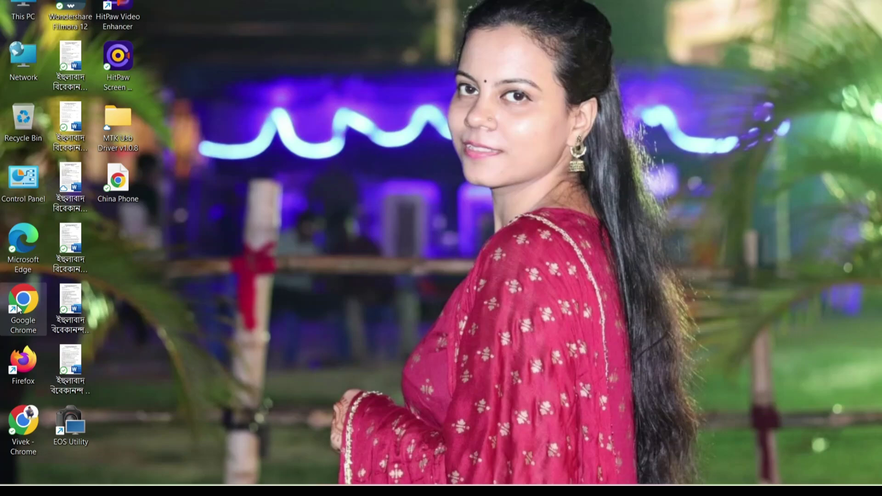
- Launch Google Chrome and open the Canva home page
{"action": "double_click", "coordinate": [23, 311]}
{"action": "left_click", "coordinate": [619, 230]}
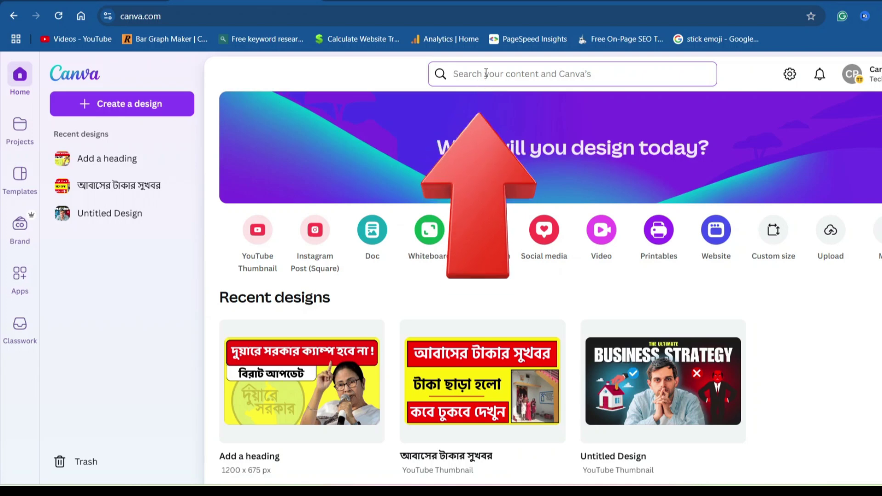
- Search Canva's content and templates for "instagram poist"
{"action": "type", "text": "ins"}
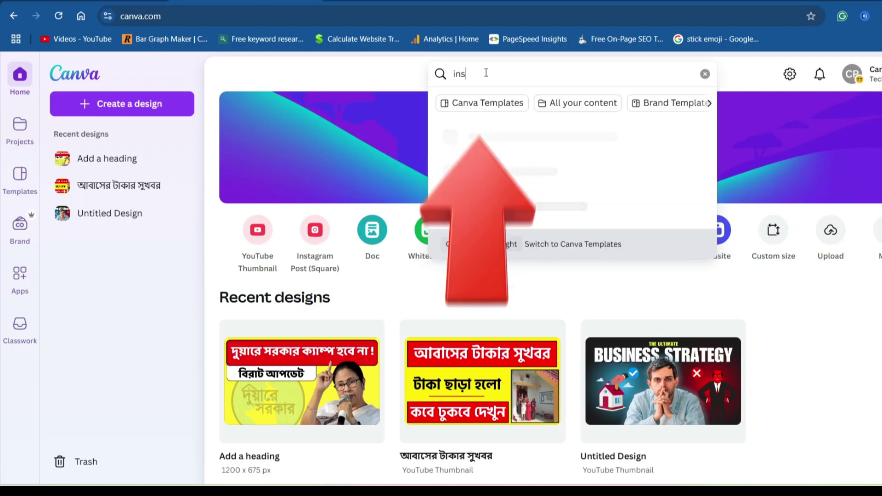
{"action": "type", "text": "tagram"}
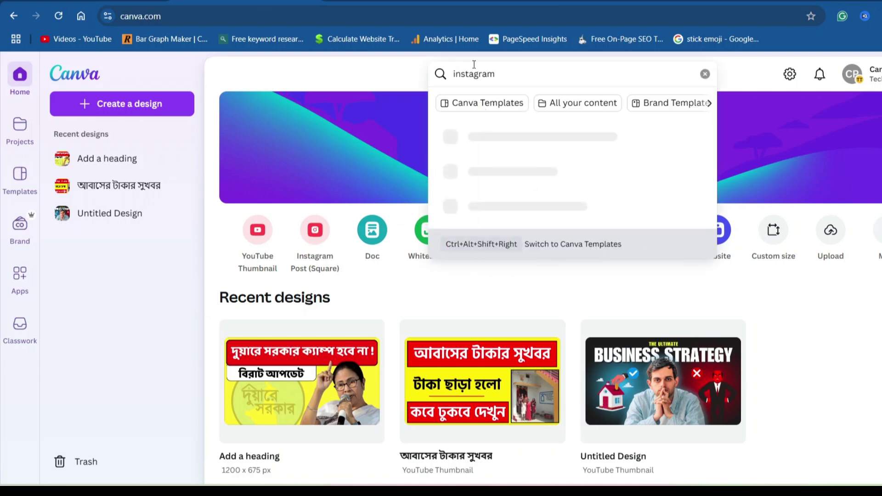
{"action": "type", "text": " poist"}
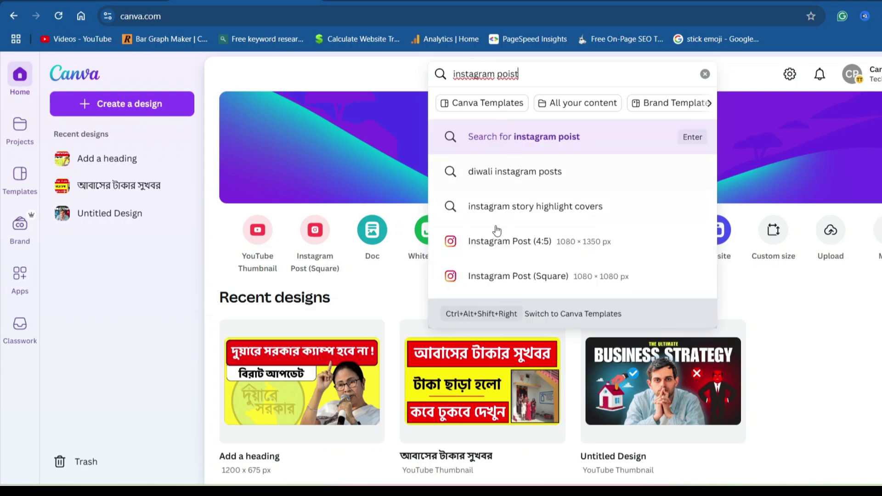
{"action": "left_click", "coordinate": [509, 137]}
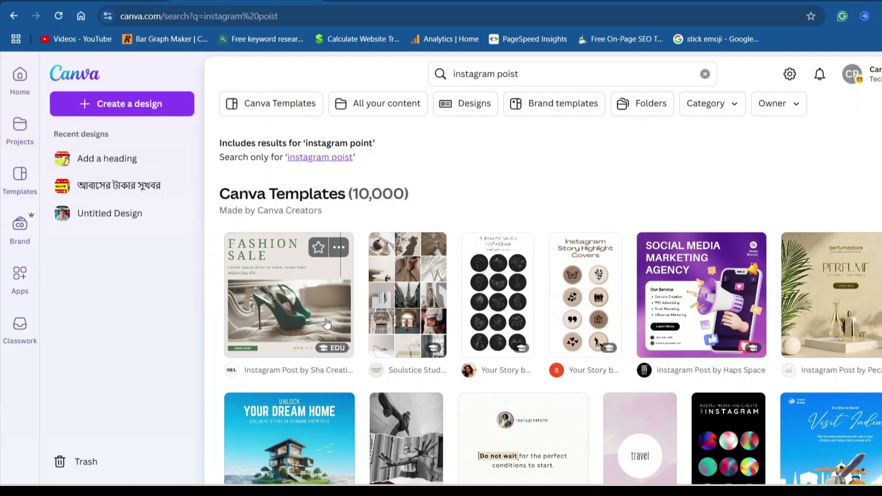
{"action": "mouse_move", "coordinate": [432, 273]}
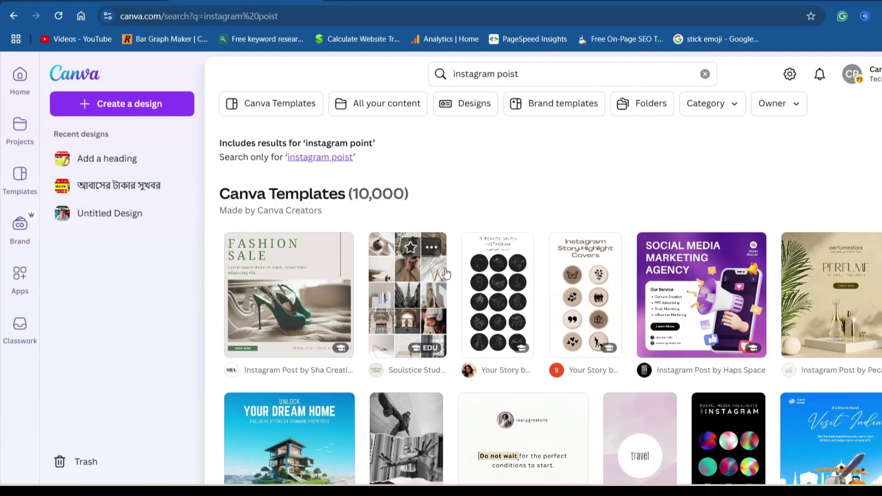
- Return to the Canva home page and create a blank Instagram Post (Square) design
{"action": "key", "text": "alt+Left"}
{"action": "left_click", "coordinate": [499, 75]}
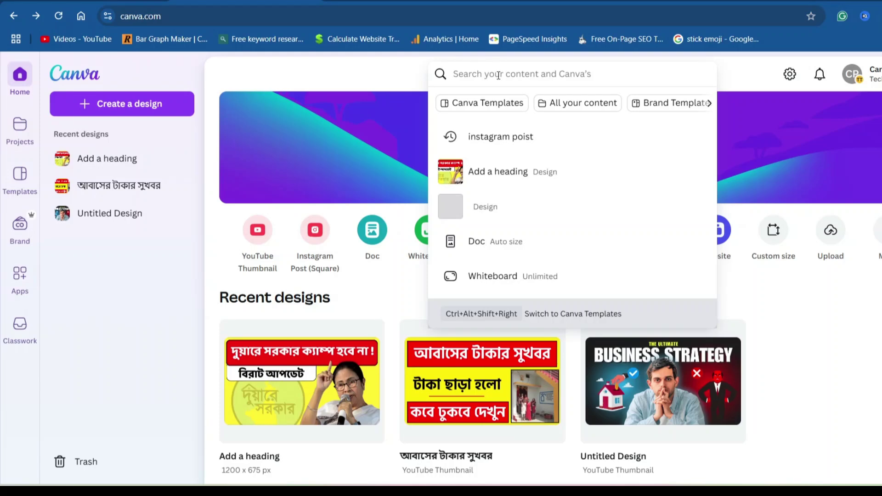
{"action": "type", "text": "fac"}
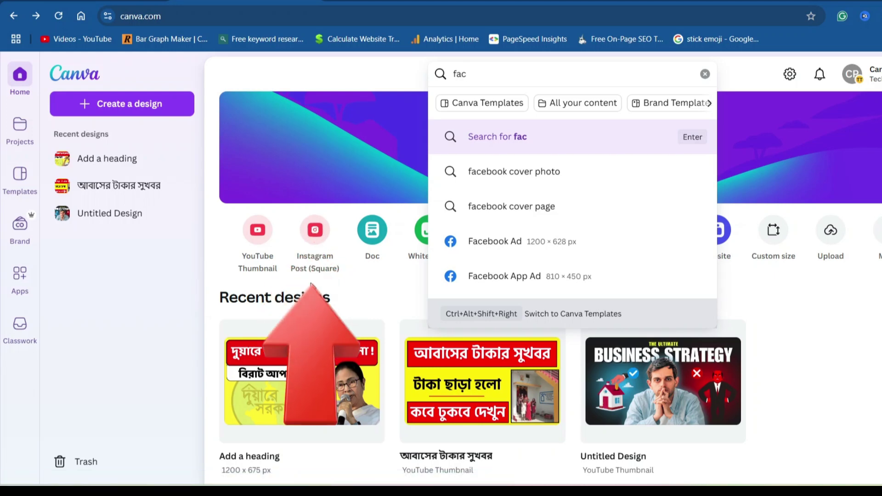
{"action": "left_click", "coordinate": [321, 255]}
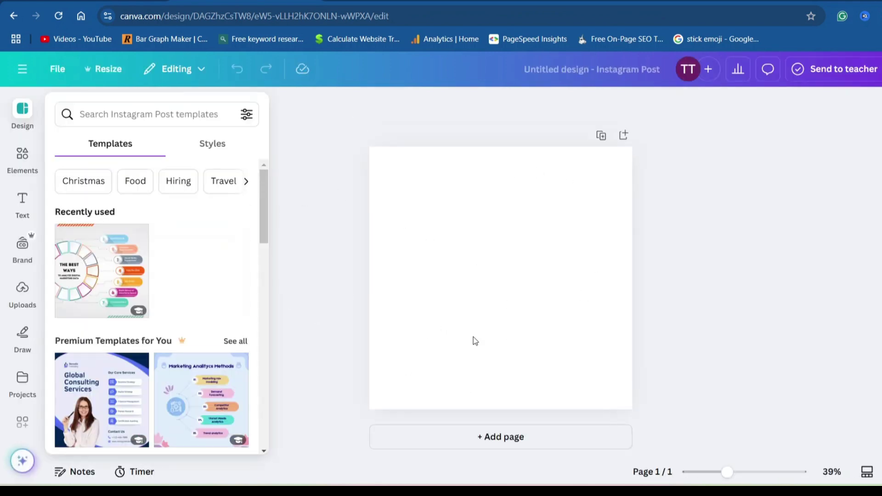
- Browse the available Instagram Post templates, including the recently used, premium and all-results sections
{"action": "scroll", "coordinate": [139, 263], "scroll_direction": "down", "scroll_amount": 5}
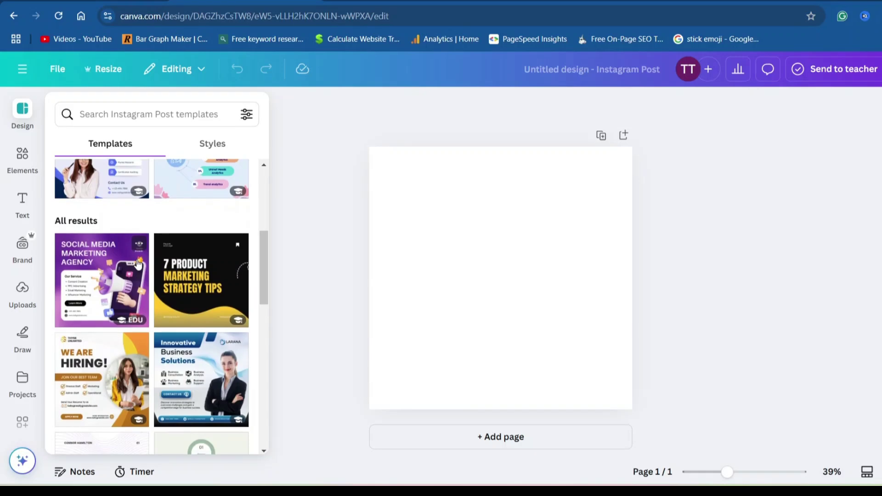
{"action": "scroll", "coordinate": [139, 263], "scroll_direction": "down", "scroll_amount": 10}
{"action": "scroll", "coordinate": [138, 264], "scroll_direction": "up", "scroll_amount": 4}
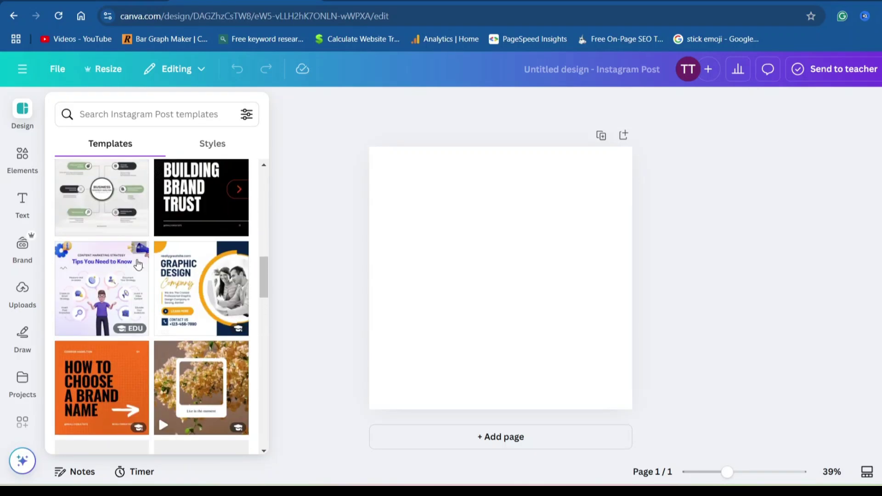
{"action": "scroll", "coordinate": [138, 264], "scroll_direction": "up", "scroll_amount": 8}
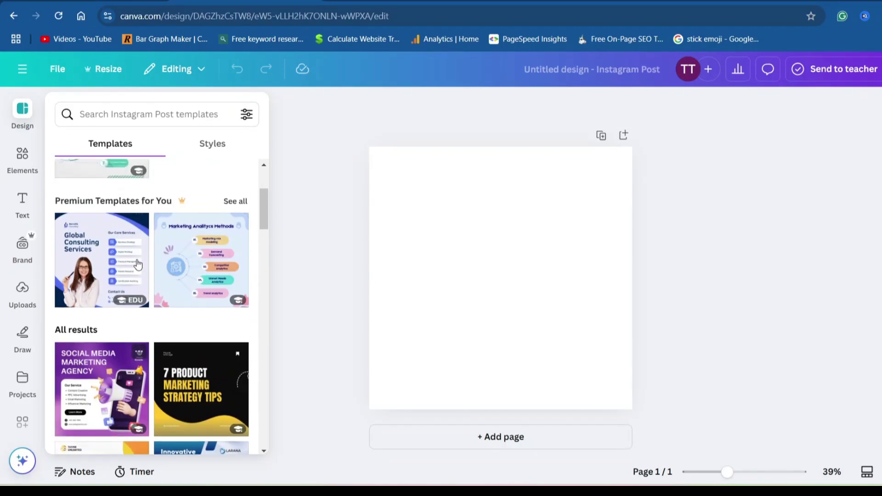
{"action": "scroll", "coordinate": [138, 264], "scroll_direction": "up", "scroll_amount": 5}
{"action": "scroll", "coordinate": [138, 264], "scroll_direction": "down", "scroll_amount": 5}
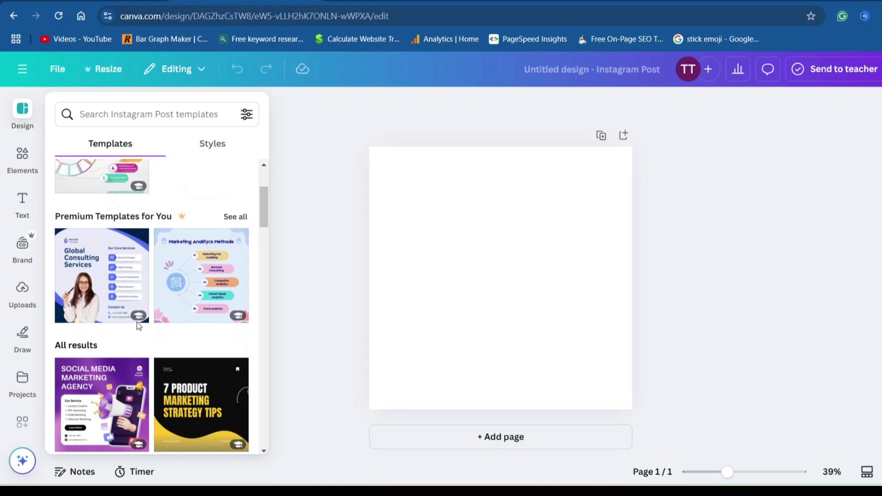
{"action": "scroll", "coordinate": [168, 265], "scroll_direction": "up", "scroll_amount": 3}
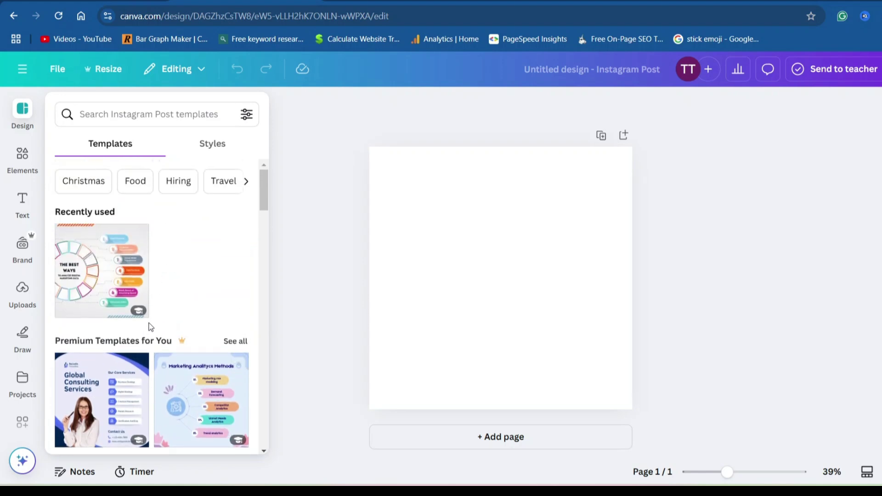
{"action": "scroll", "coordinate": [155, 306], "scroll_direction": "down", "scroll_amount": 1}
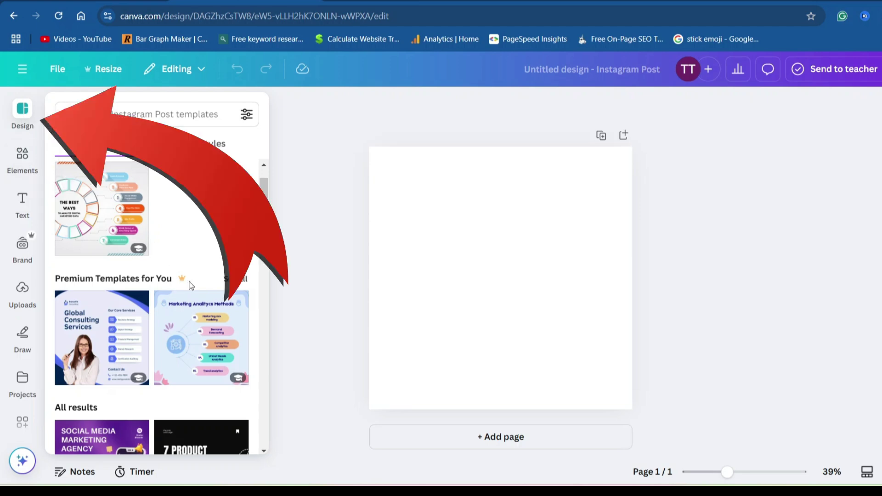
- Browse the elements library from shapes and graphics to videos and audio, including the suggested keyword categories
{"action": "left_click", "coordinate": [26, 162]}
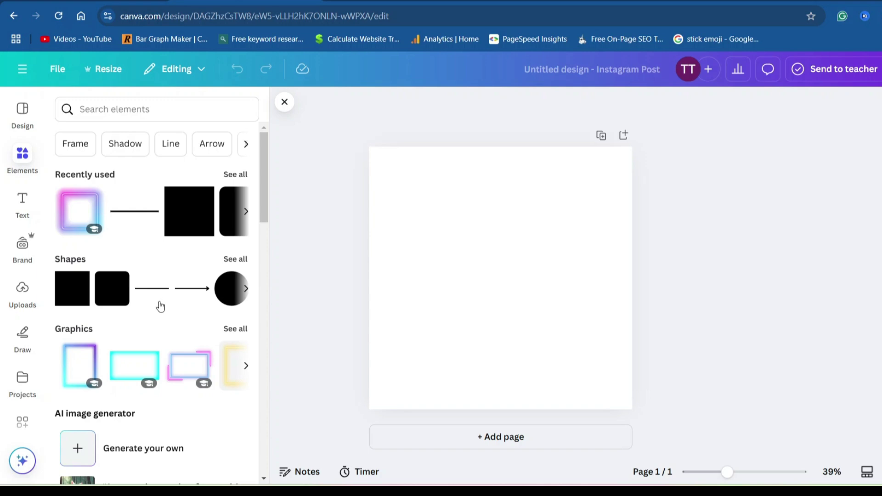
{"action": "scroll", "coordinate": [162, 325], "scroll_direction": "down", "scroll_amount": 5}
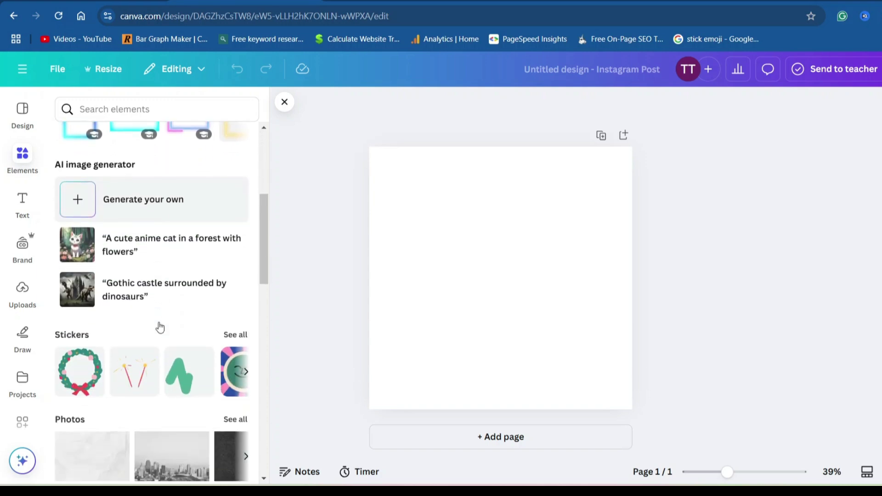
{"action": "scroll", "coordinate": [161, 326], "scroll_direction": "down", "scroll_amount": 6}
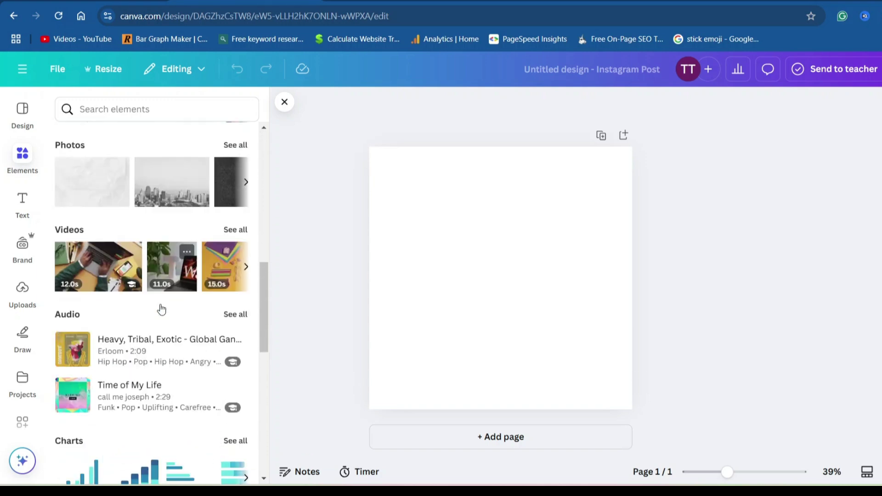
{"action": "scroll", "coordinate": [162, 308], "scroll_direction": "up", "scroll_amount": 6}
{"action": "scroll", "coordinate": [162, 309], "scroll_direction": "up", "scroll_amount": 5}
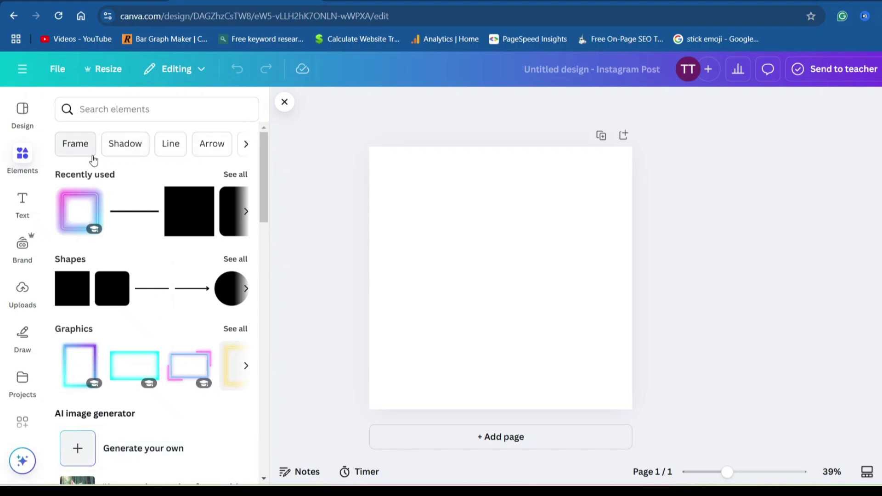
{"action": "left_click", "coordinate": [246, 144]}
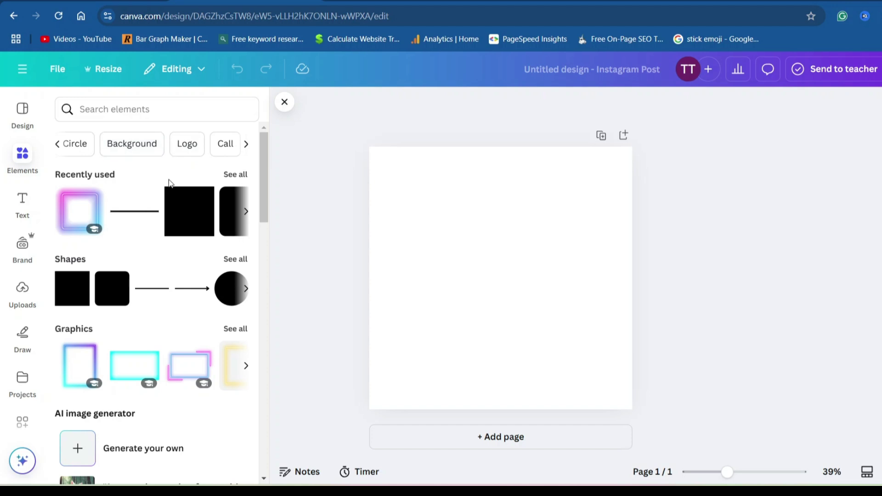
- Search the elements library for "brush strock"
{"action": "left_click", "coordinate": [111, 108]}
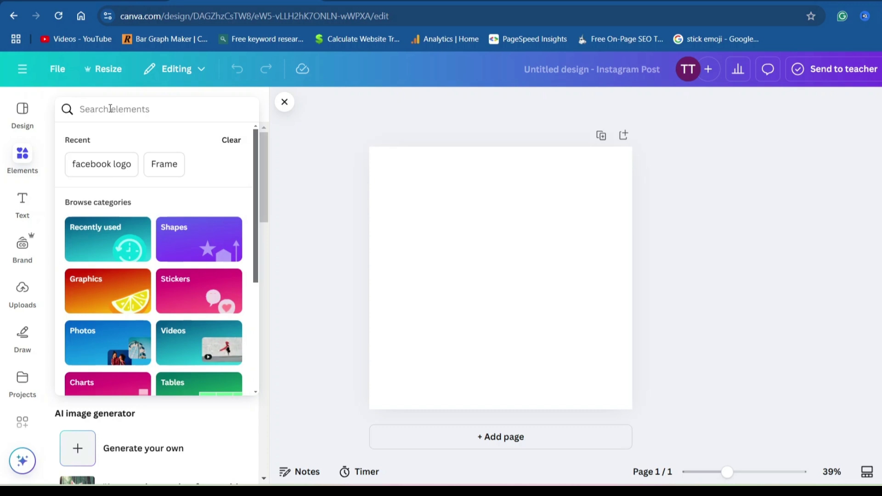
{"action": "type", "text": "brush strock"}
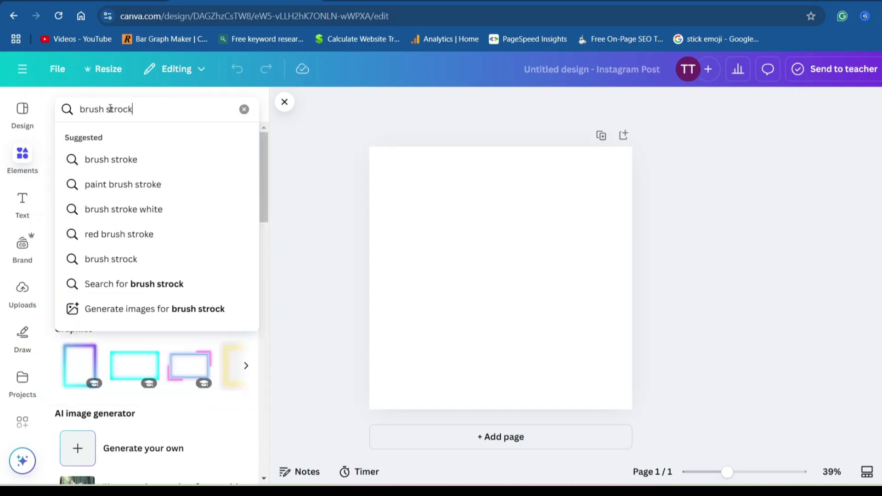
{"action": "left_click", "coordinate": [127, 161]}
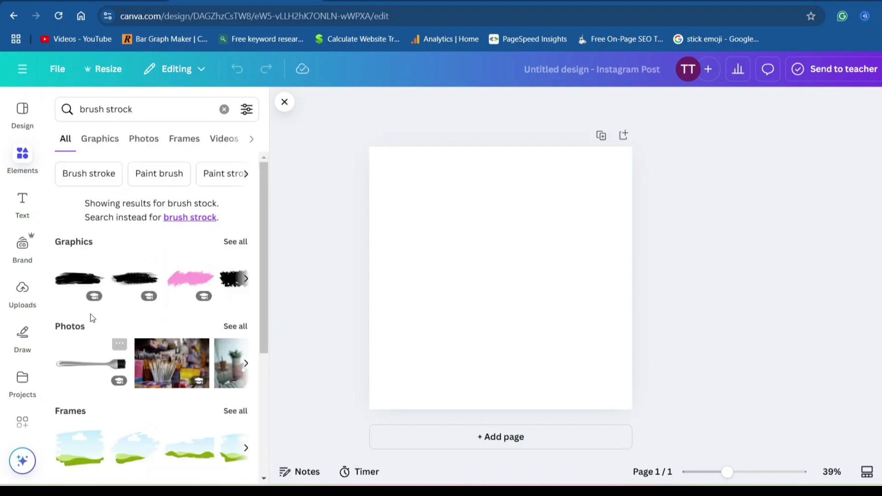
- Try out the first black brush stroke graphic on the blank page and remove it again
{"action": "left_click_drag", "start_coordinate": [79, 279], "coordinate": [504, 282]}
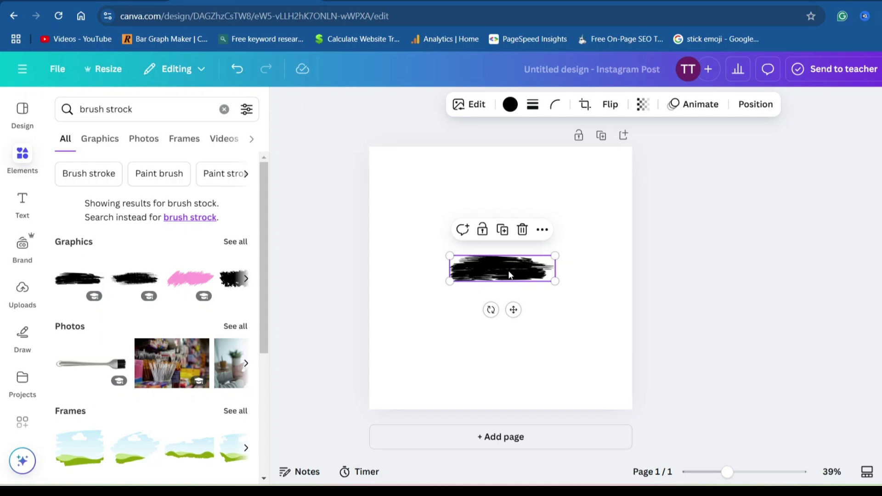
{"action": "mouse_move", "coordinate": [509, 274]}
{"action": "left_mouse_down"}
{"action": "mouse_move", "coordinate": [443, 226]}
{"action": "mouse_move", "coordinate": [435, 187]}
{"action": "mouse_move", "coordinate": [555, 264]}
{"action": "mouse_move", "coordinate": [406, 204]}
{"action": "left_mouse_up"}
{"action": "left_click", "coordinate": [414, 143]}
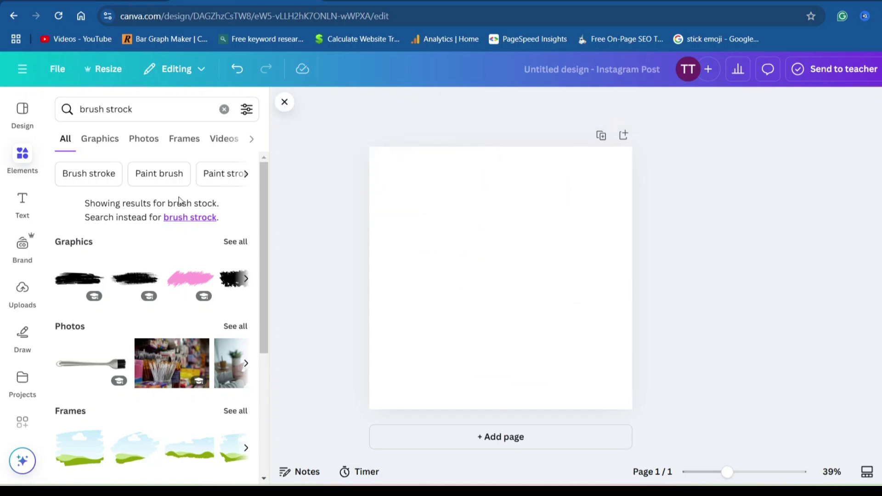
- Review the brush stroke search results for graphics, photos and frames
{"action": "left_click", "coordinate": [100, 140]}
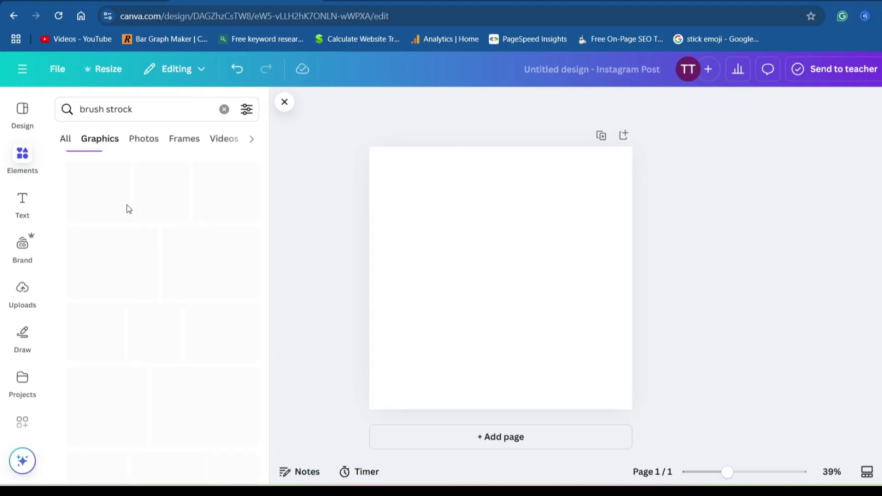
{"action": "scroll", "coordinate": [135, 276], "scroll_direction": "down", "scroll_amount": 5}
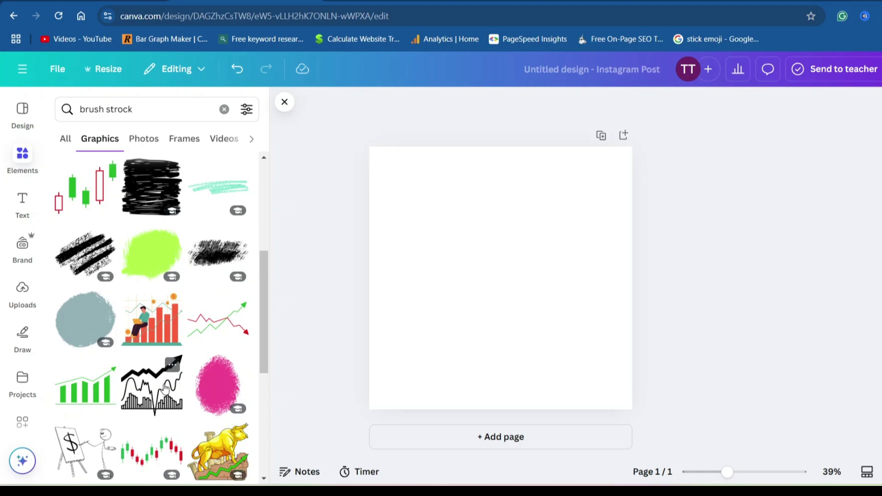
{"action": "scroll", "coordinate": [166, 388], "scroll_direction": "up", "scroll_amount": 5}
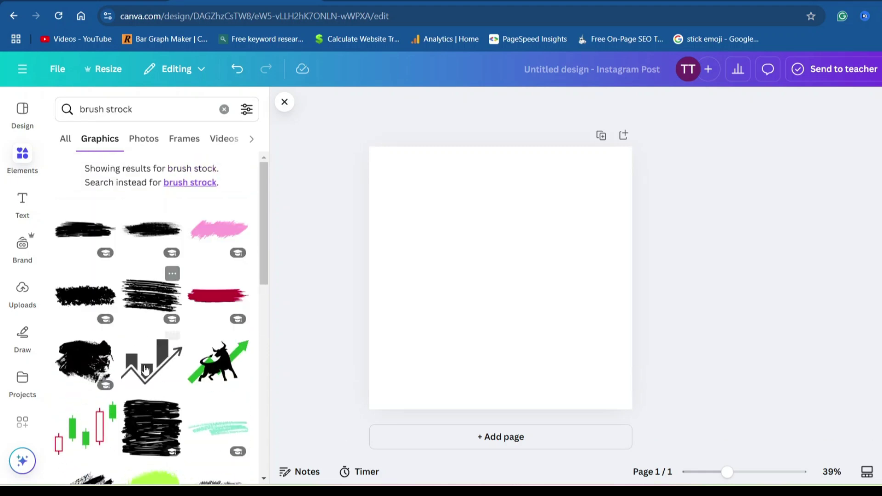
{"action": "left_click", "coordinate": [150, 143]}
{"action": "left_click", "coordinate": [192, 144]}
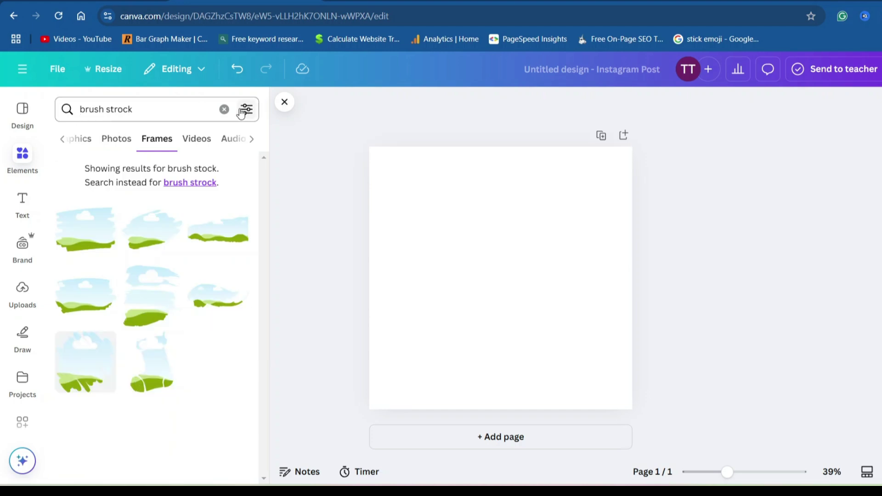
- Clear the brush stroke search and look through the suggested Logo elements
{"action": "left_click", "coordinate": [224, 109]}
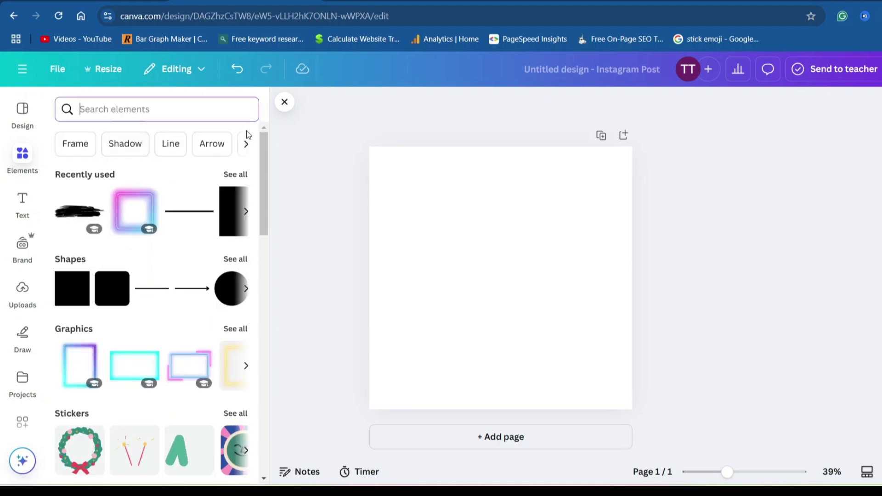
{"action": "left_click", "coordinate": [247, 144]}
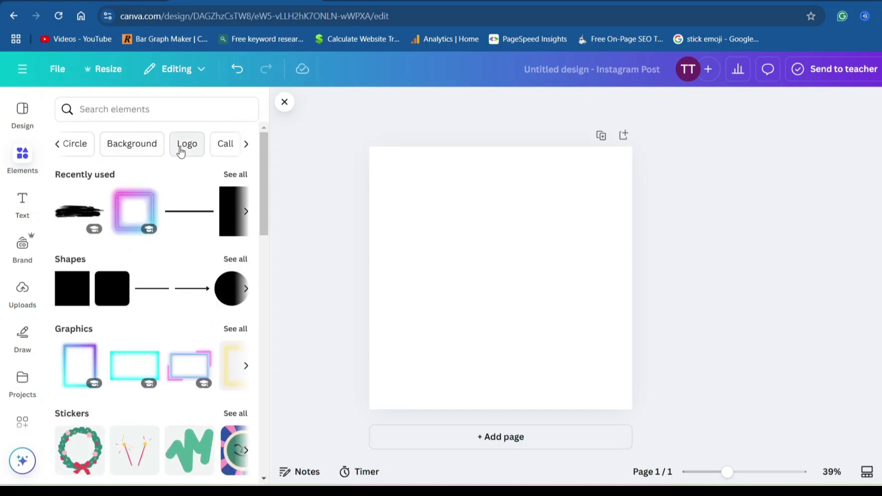
{"action": "left_click", "coordinate": [181, 148]}
{"action": "scroll", "coordinate": [144, 297], "scroll_direction": "down", "scroll_amount": 3}
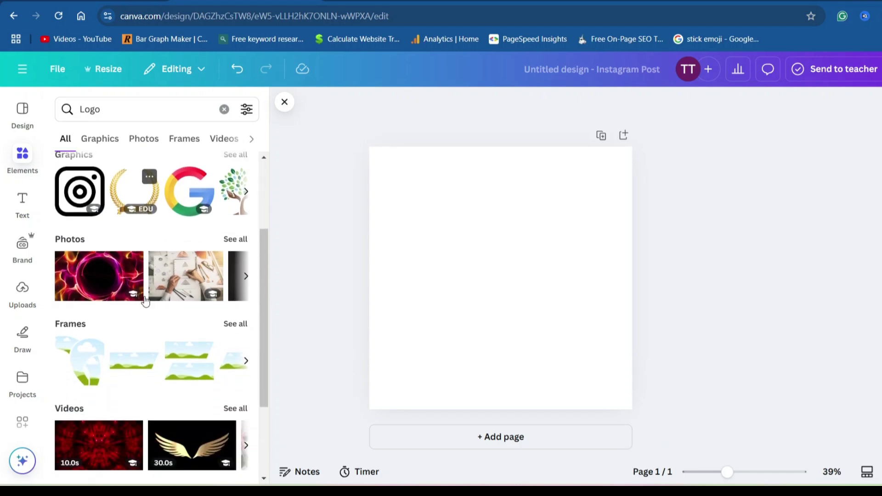
{"action": "scroll", "coordinate": [144, 297], "scroll_direction": "up", "scroll_amount": 2}
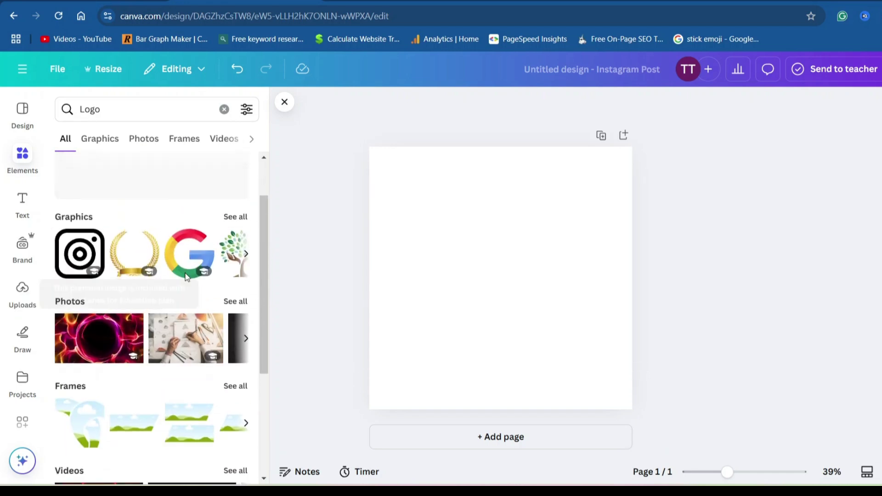
- Clear the Logo search and look through the suggested Line elements, including shapes, graphics, frames and charts
{"action": "left_click", "coordinate": [224, 109]}
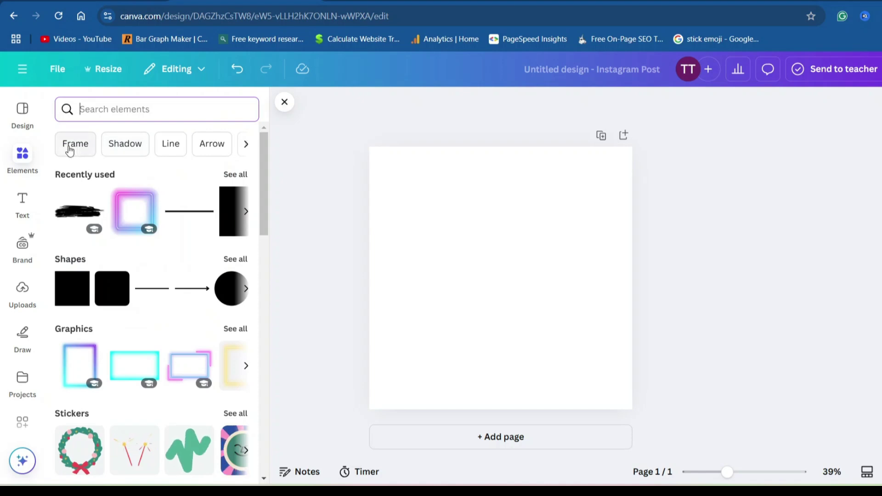
{"action": "left_click", "coordinate": [177, 153]}
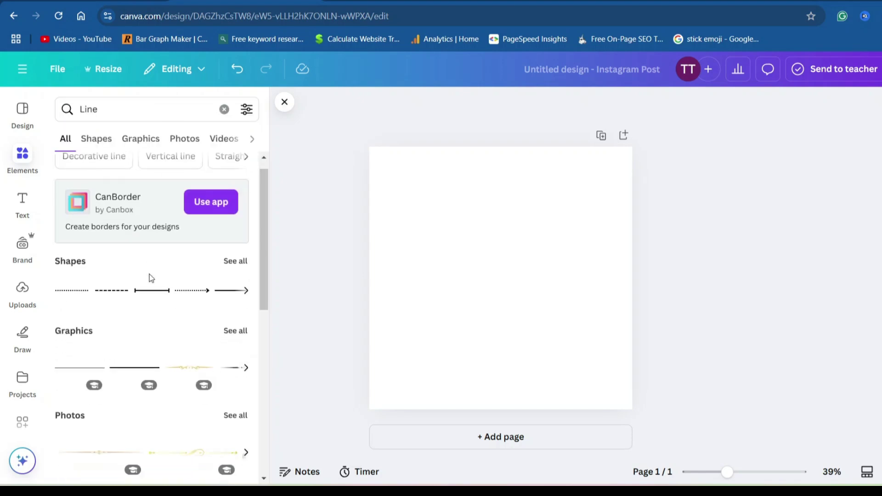
{"action": "scroll", "coordinate": [149, 280], "scroll_direction": "down", "scroll_amount": 2}
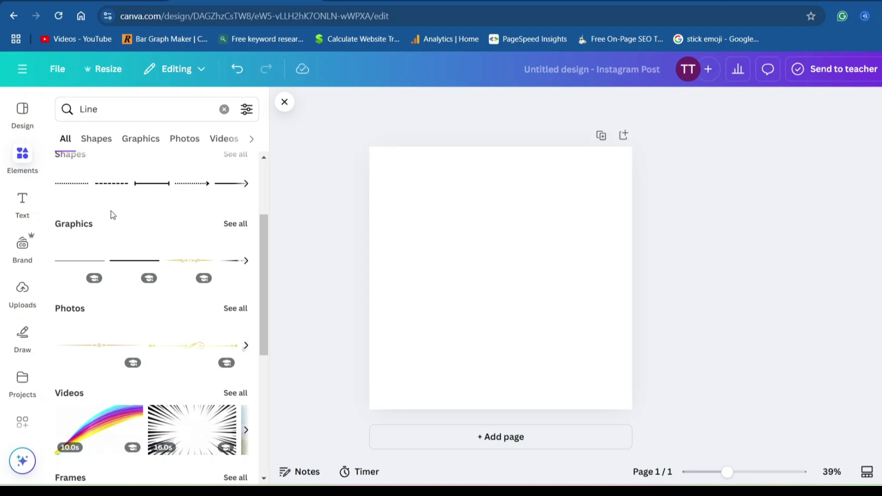
{"action": "scroll", "coordinate": [129, 236], "scroll_direction": "down", "scroll_amount": 5}
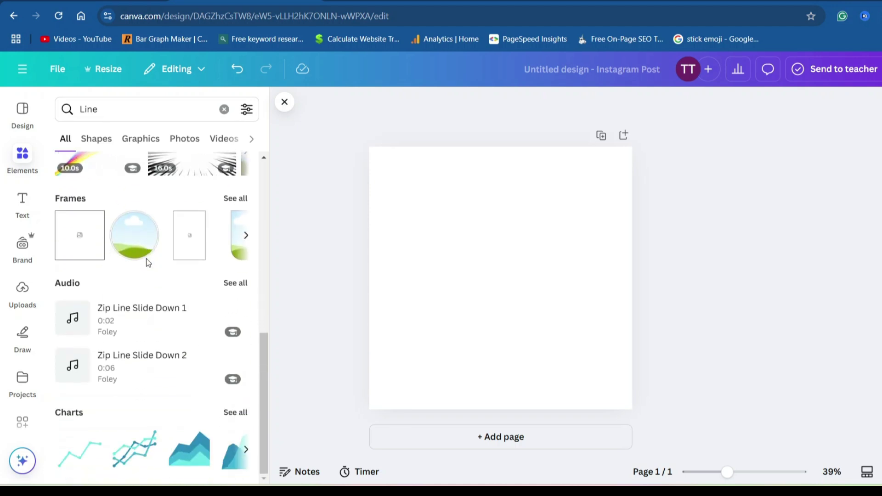
{"action": "scroll", "coordinate": [146, 258], "scroll_direction": "up", "scroll_amount": 7}
{"action": "scroll", "coordinate": [146, 258], "scroll_direction": "up", "scroll_amount": 2}
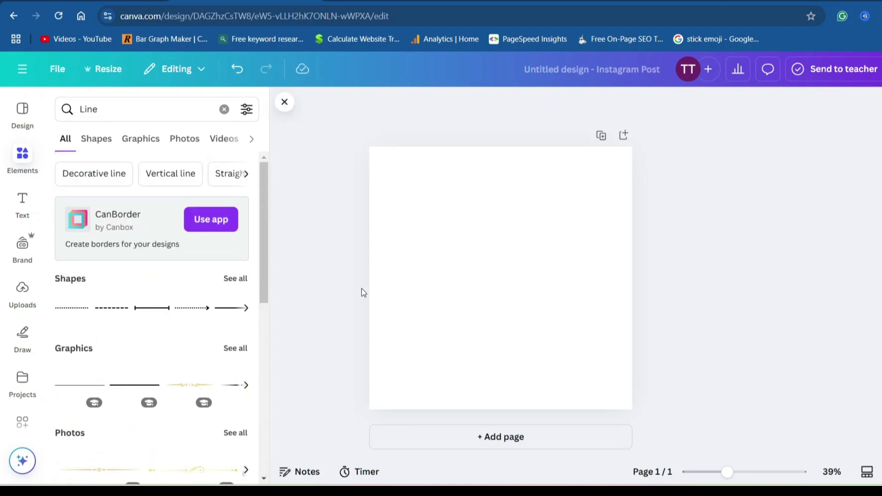
- Place a default heading and the "business solutions" font combination on the blank page
{"action": "left_click", "coordinate": [24, 204]}
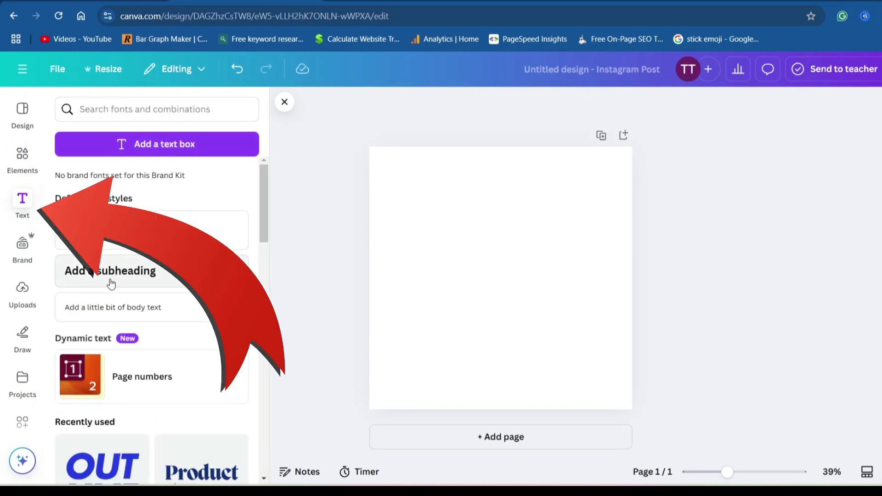
{"action": "left_click_drag", "start_coordinate": [157, 232], "coordinate": [543, 233]}
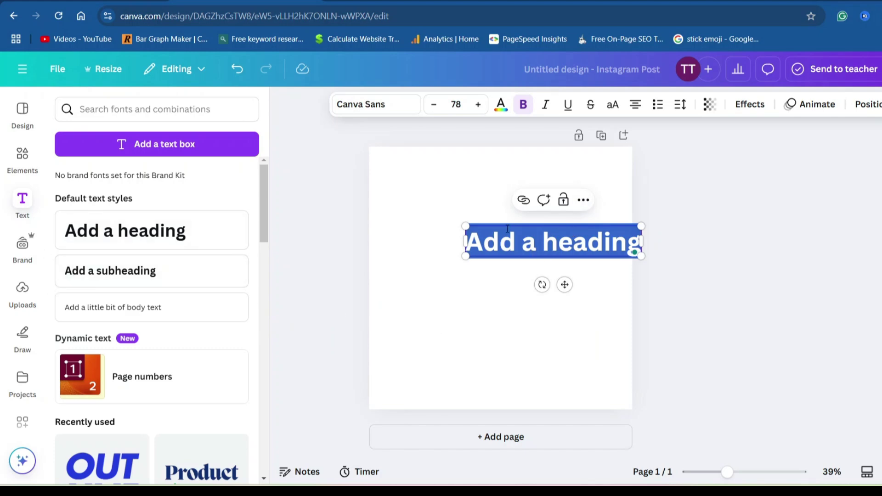
{"action": "scroll", "coordinate": [173, 304], "scroll_direction": "down", "scroll_amount": 5}
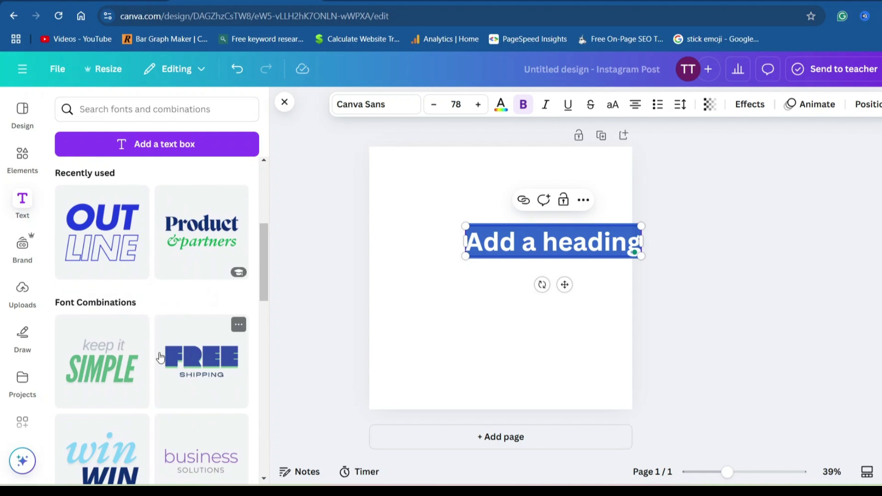
{"action": "scroll", "coordinate": [160, 357], "scroll_direction": "down", "scroll_amount": 4}
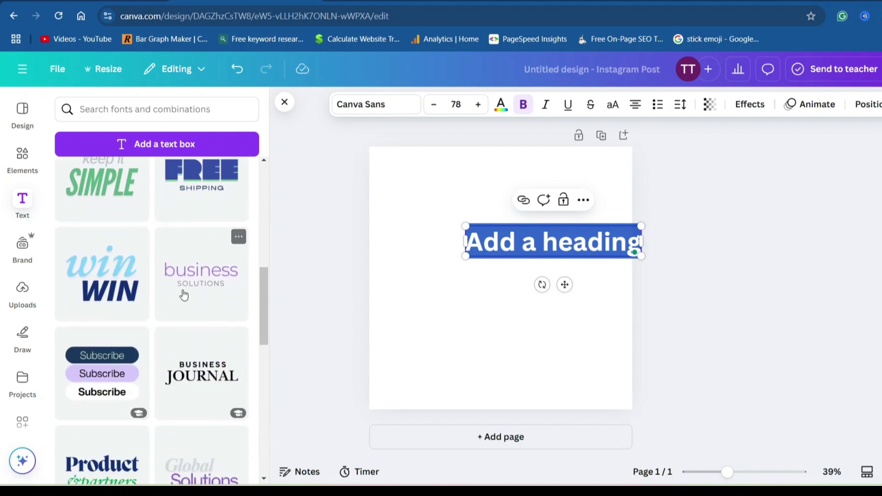
{"action": "left_click_drag", "start_coordinate": [181, 294], "coordinate": [438, 325]}
{"action": "left_click", "coordinate": [502, 283]}
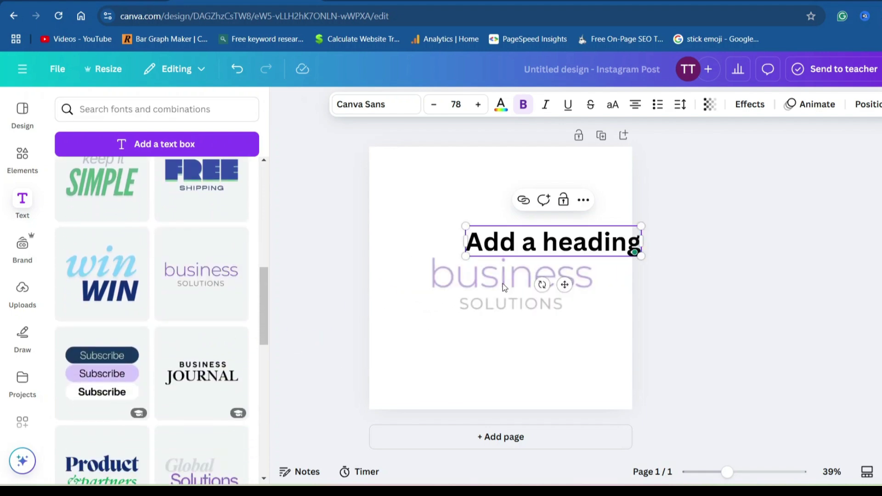
- Delete the heading and the "business" line of the font combination from the page
{"action": "left_click", "coordinate": [551, 244]}
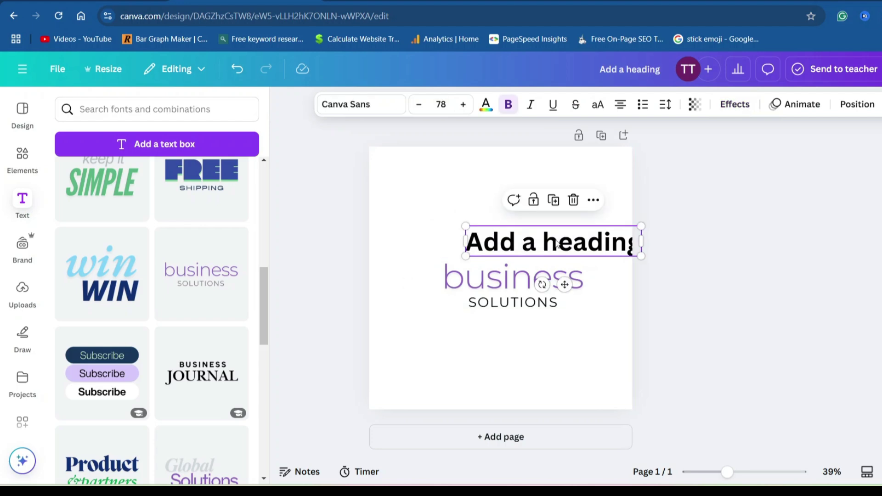
{"action": "left_click", "coordinate": [573, 201]}
{"action": "left_click", "coordinate": [528, 274]}
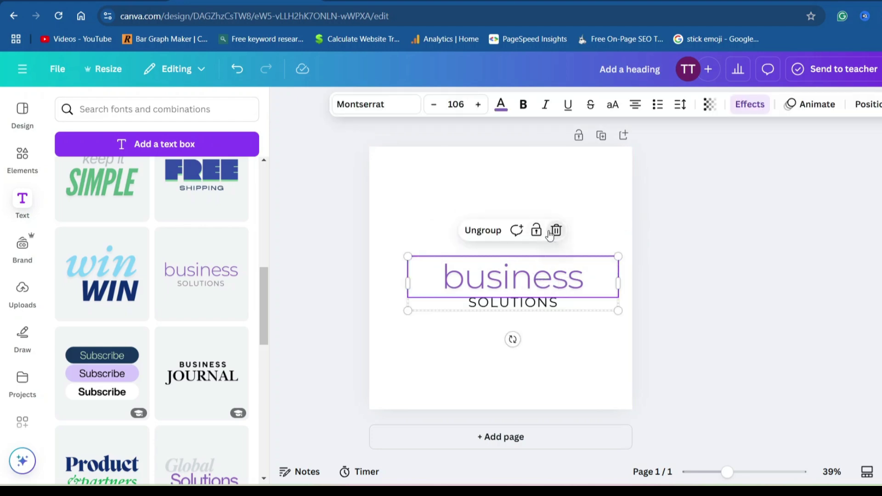
{"action": "left_click", "coordinate": [554, 228]}
- Browse more font combinations, then try out a default heading above the "SOLUTIONS" text and remove it again
{"action": "scroll", "coordinate": [174, 299], "scroll_direction": "down", "scroll_amount": 9}
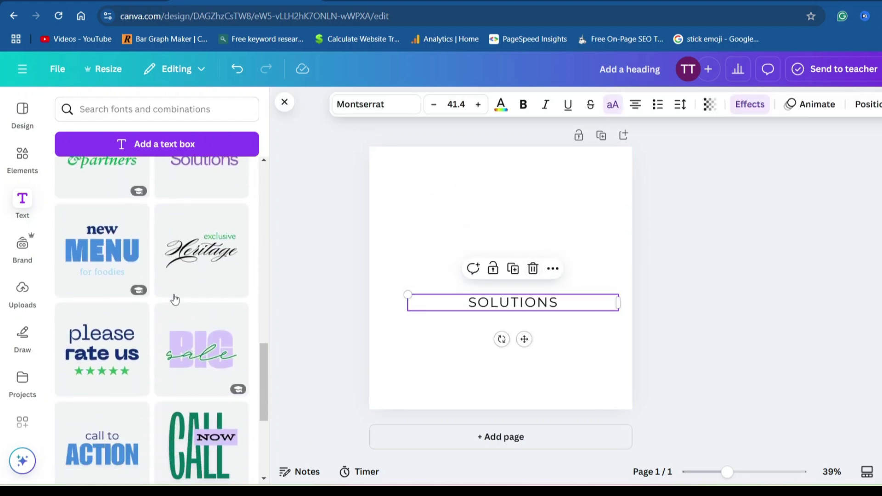
{"action": "scroll", "coordinate": [175, 298], "scroll_direction": "up", "scroll_amount": 10}
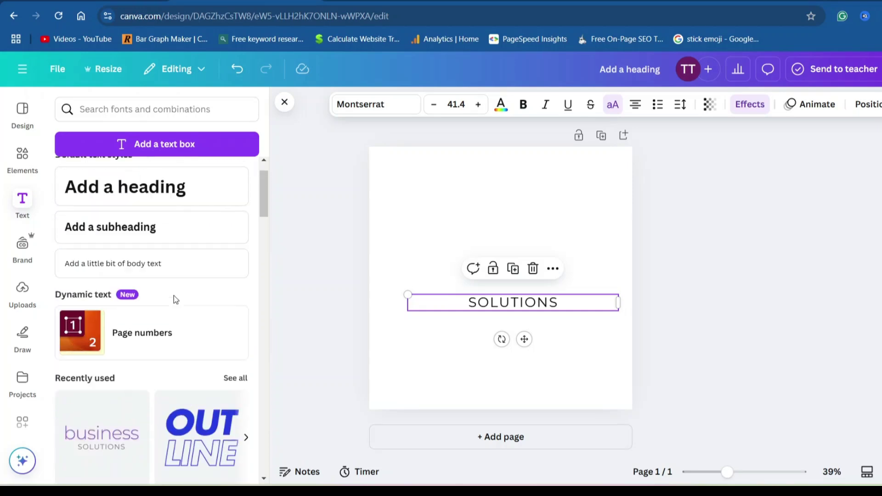
{"action": "left_click_drag", "start_coordinate": [128, 244], "coordinate": [516, 231]}
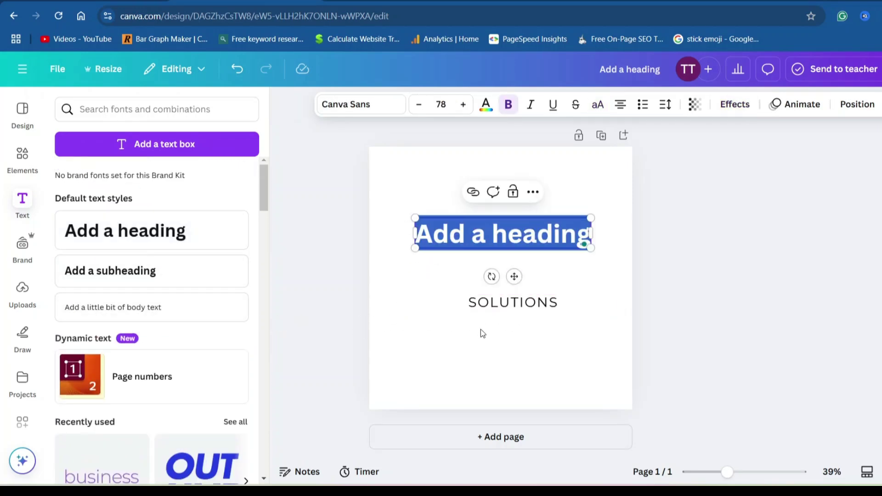
{"action": "left_click", "coordinate": [540, 270]}
{"action": "left_click", "coordinate": [546, 230]}
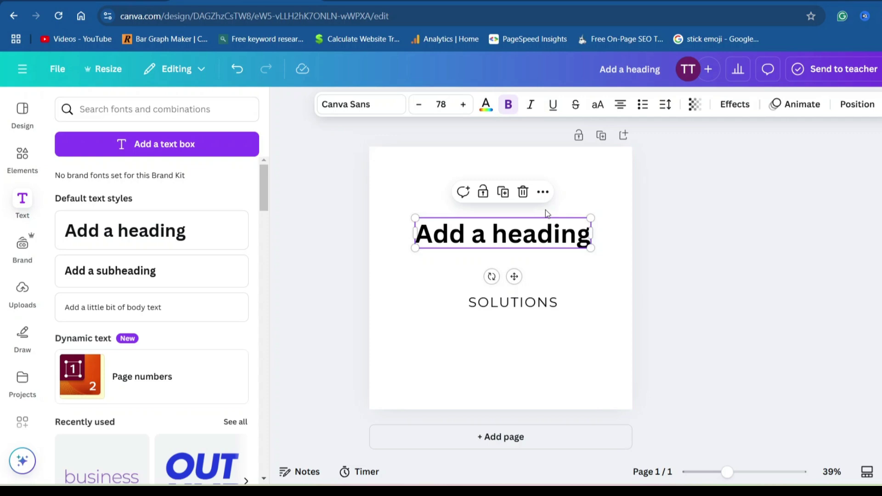
{"action": "left_click", "coordinate": [526, 191]}
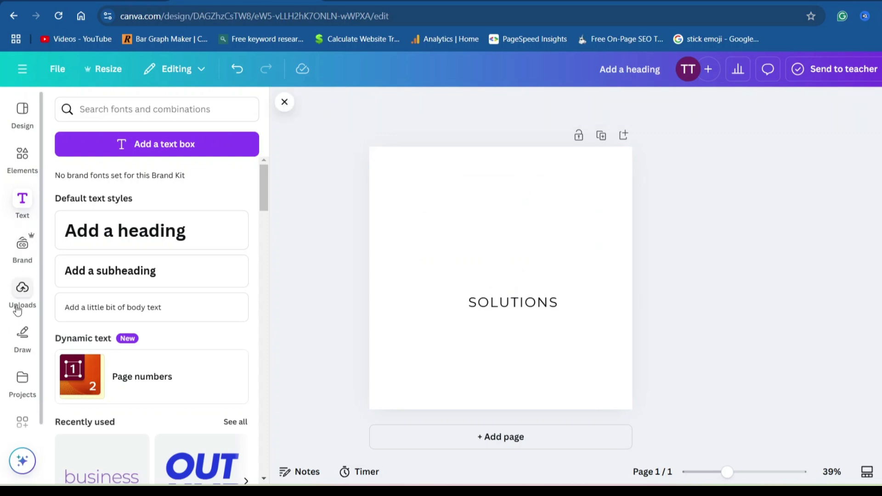
- Show the uploaded images and delete the leftover "SOLUTIONS" text from the page
{"action": "left_click", "coordinate": [24, 290]}
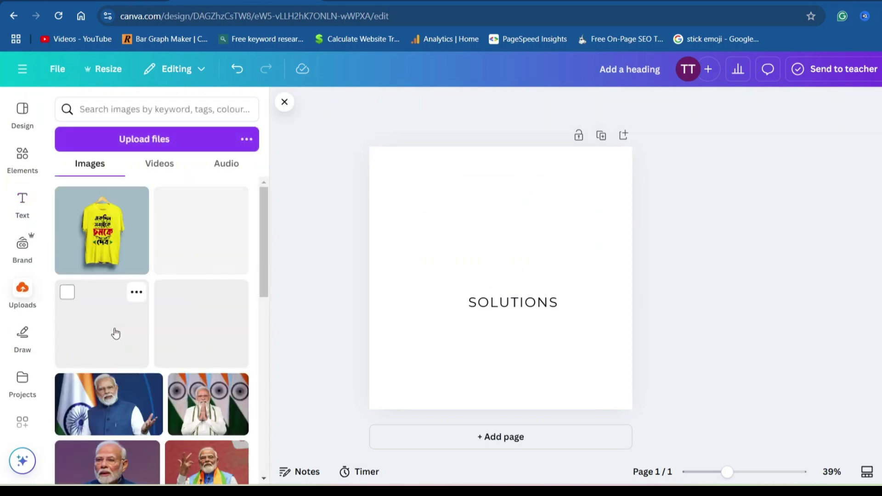
{"action": "scroll", "coordinate": [117, 335], "scroll_direction": "down", "scroll_amount": 3}
{"action": "scroll", "coordinate": [121, 339], "scroll_direction": "up", "scroll_amount": 3}
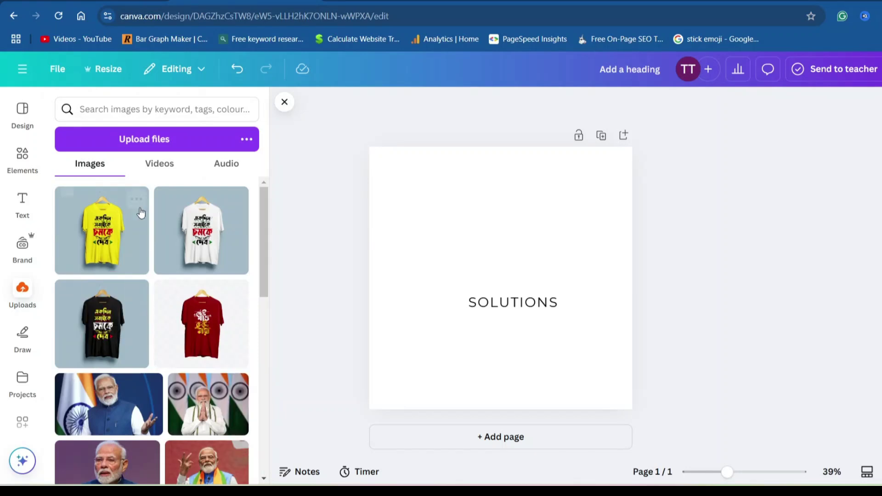
{"action": "left_click", "coordinate": [502, 312]}
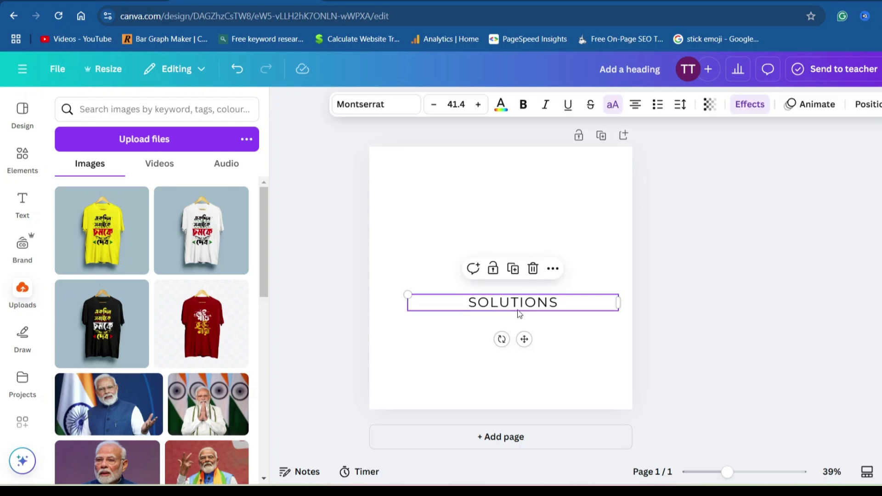
{"action": "key", "text": "Delete"}
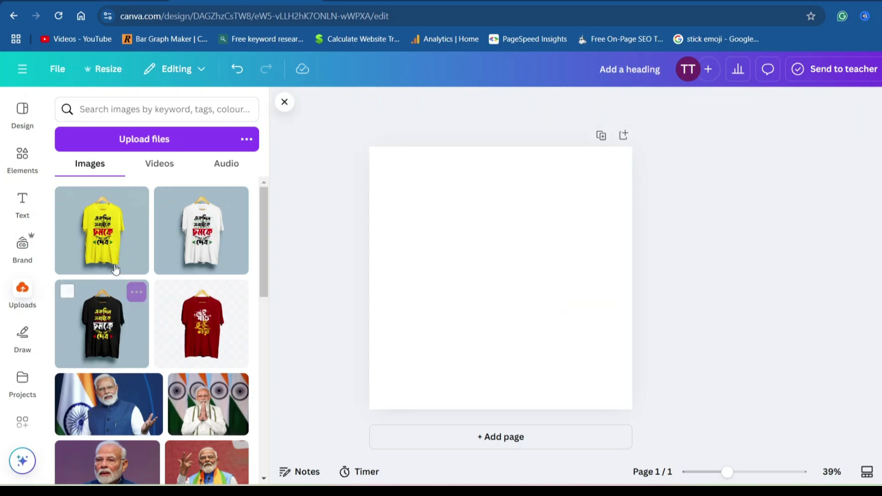
- Place the uploaded yellow T-shirt image on the page and centre it horizontally, slightly above the middle
{"action": "left_click_drag", "start_coordinate": [118, 265], "coordinate": [420, 269]}
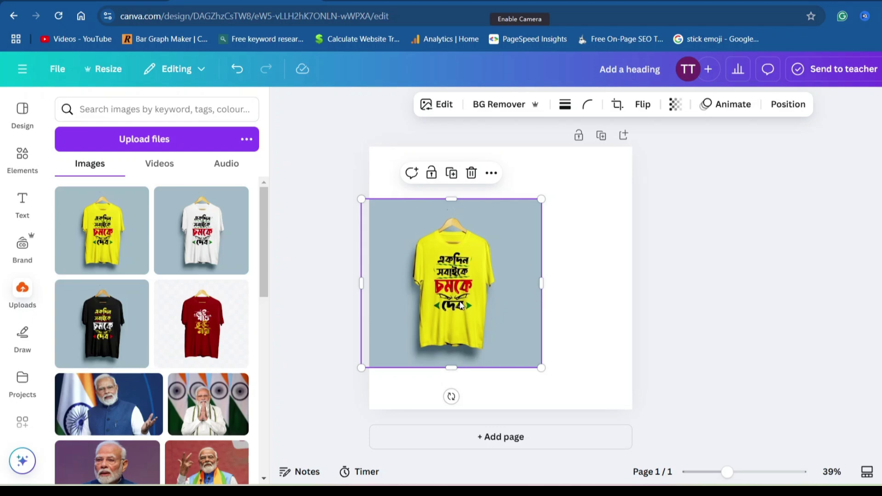
{"action": "left_click_drag", "start_coordinate": [460, 305], "coordinate": [510, 287]}
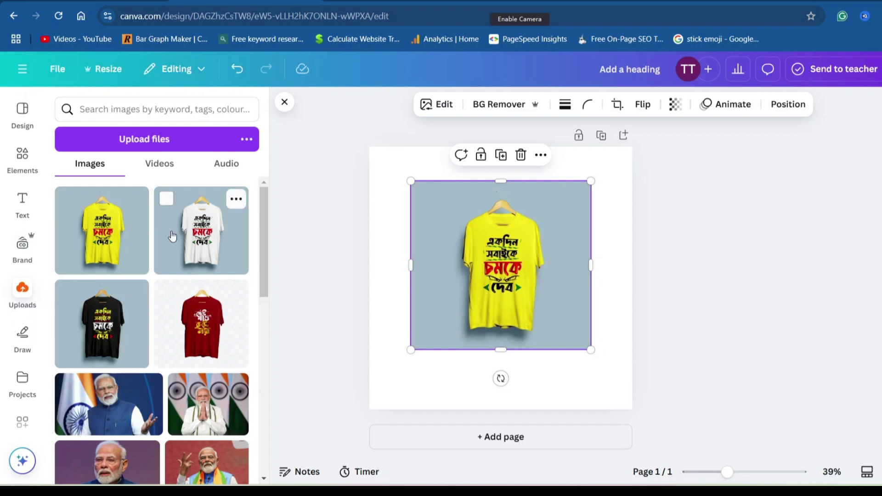
{"action": "scroll", "coordinate": [112, 245], "scroll_direction": "down", "scroll_amount": 5}
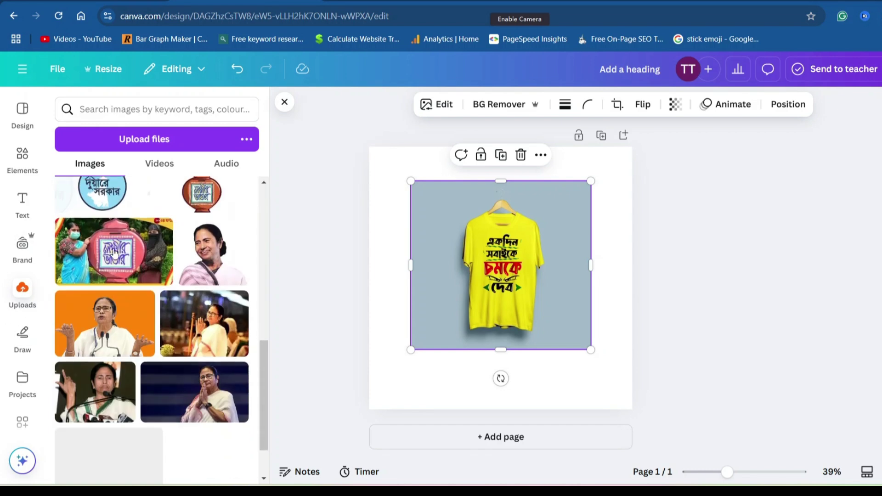
{"action": "scroll", "coordinate": [115, 254], "scroll_direction": "up", "scroll_amount": 5}
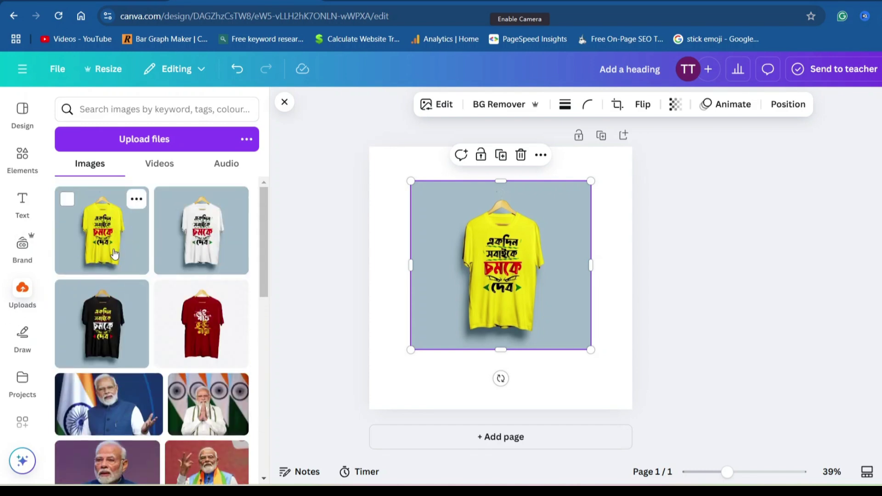
- Look at the drawing tools and the existing projects, then return to the uploaded images
{"action": "left_click", "coordinate": [22, 334]}
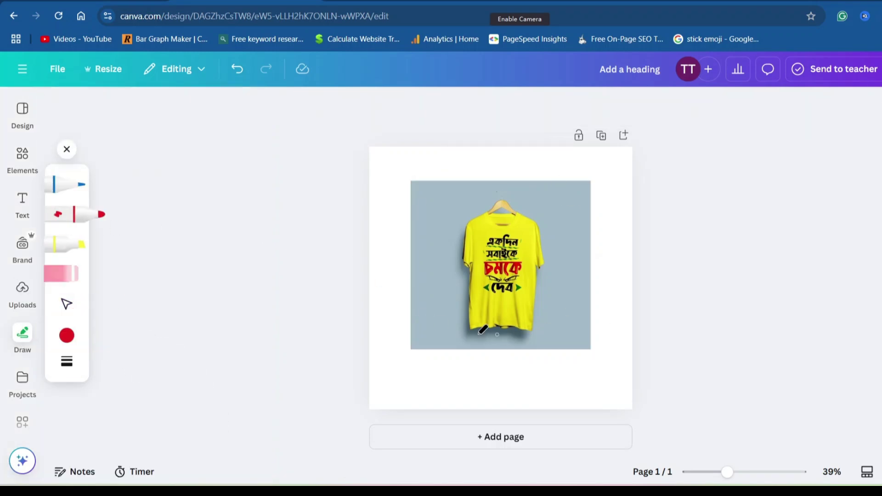
{"action": "left_click", "coordinate": [23, 399]}
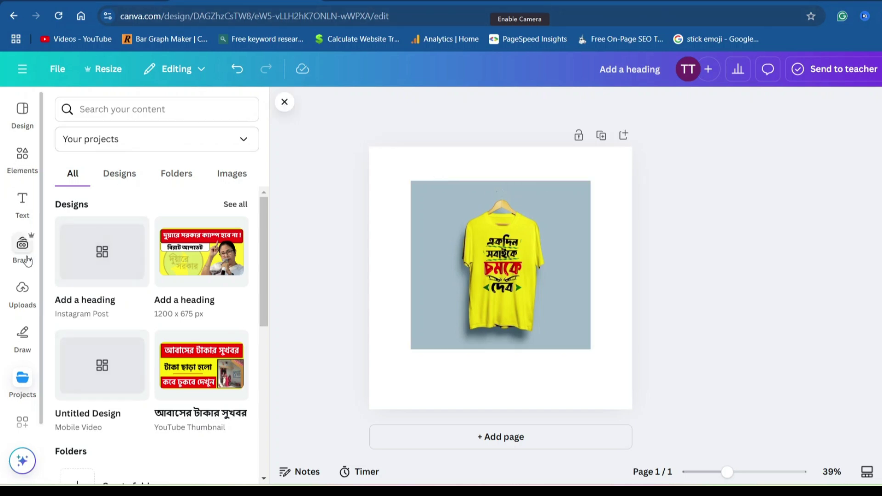
{"action": "left_click", "coordinate": [21, 291]}
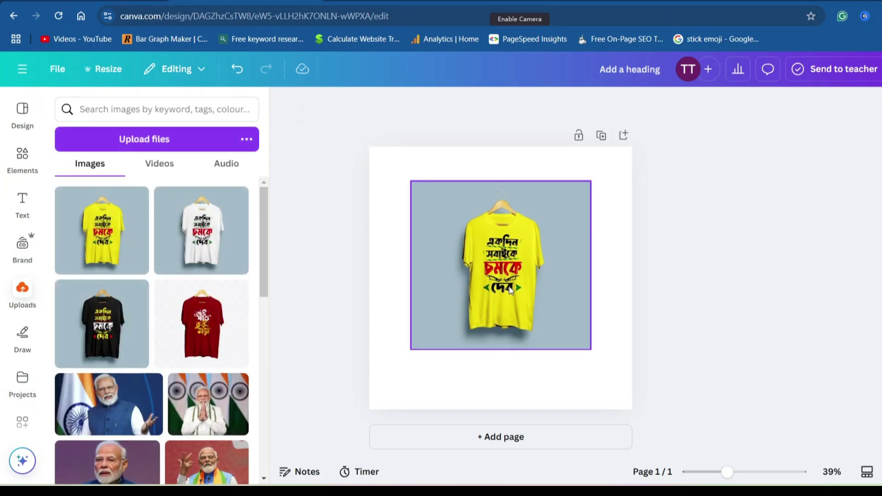
- Enlarge the yellow T-shirt image to cover most of the page and remove its background
{"action": "left_click_drag", "start_coordinate": [506, 282], "coordinate": [479, 279]}
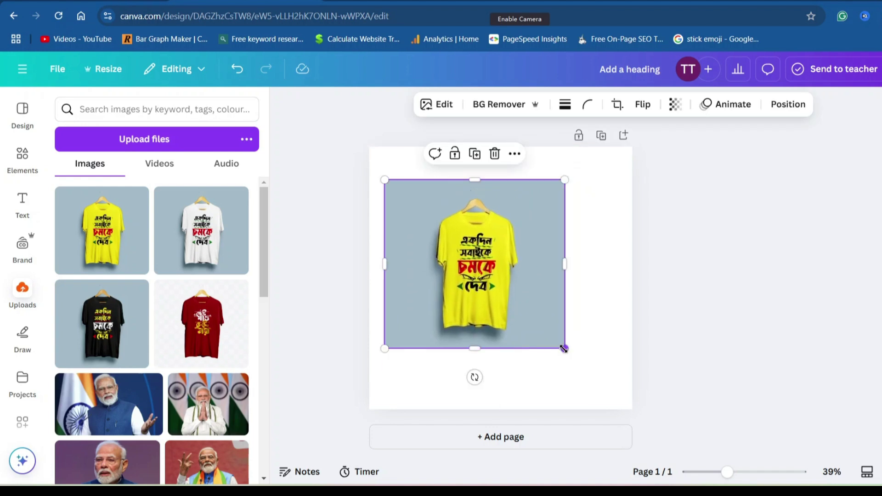
{"action": "left_click_drag", "start_coordinate": [564, 348], "coordinate": [607, 390]}
{"action": "left_click_drag", "start_coordinate": [536, 327], "coordinate": [532, 312]}
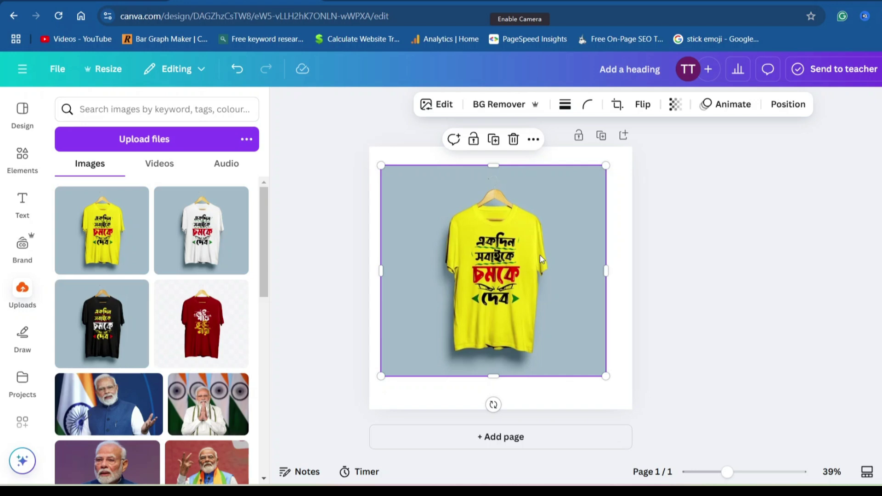
{"action": "left_click", "coordinate": [501, 105]}
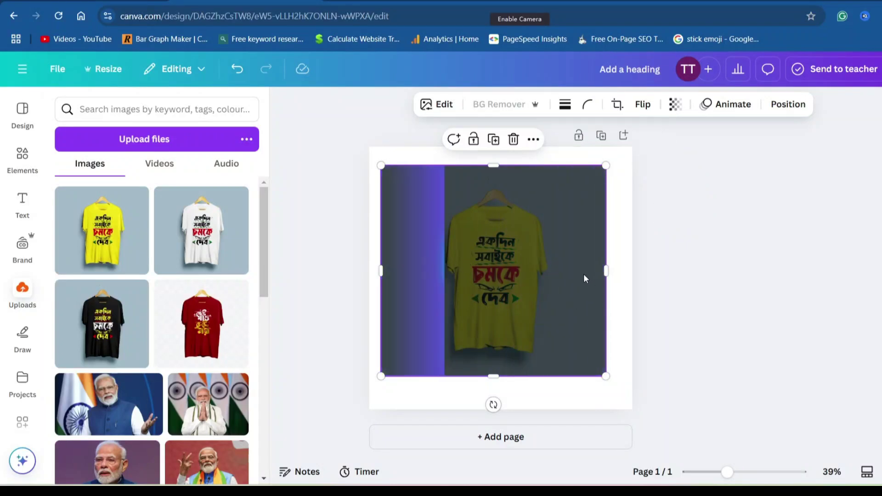
- Enlarge the cut-out T-shirt beyond the page edges and position it against the page's left side with the hanger near the top
{"action": "left_click_drag", "start_coordinate": [561, 277], "coordinate": [426, 246]}
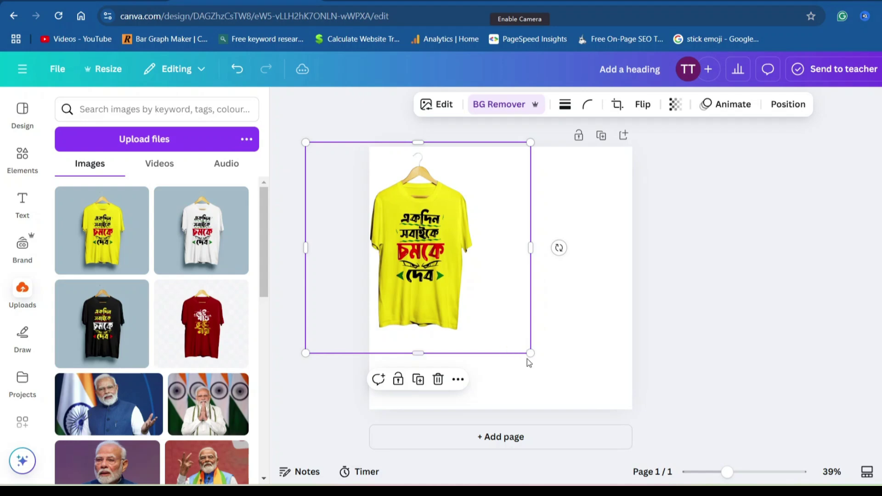
{"action": "left_click_drag", "start_coordinate": [530, 354], "coordinate": [707, 424]}
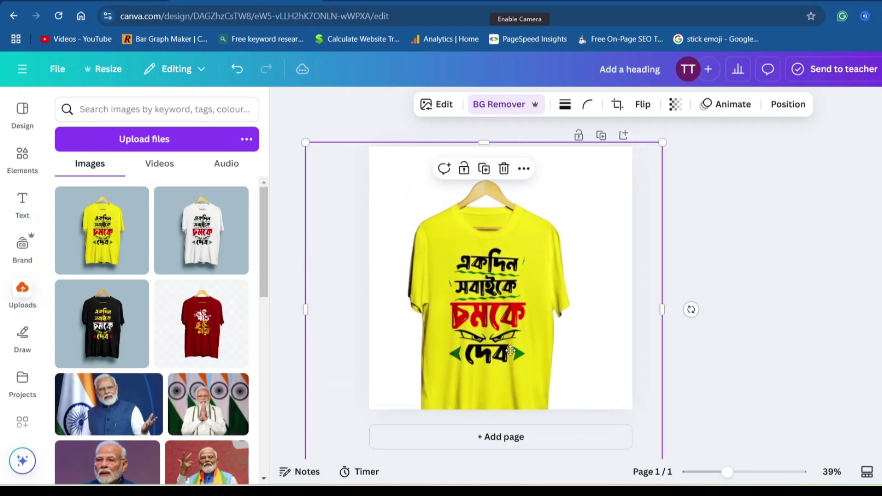
{"action": "left_click_drag", "start_coordinate": [561, 345], "coordinate": [465, 357]}
{"action": "left_click_drag", "start_coordinate": [607, 147], "coordinate": [797, 164]}
{"action": "left_click_drag", "start_coordinate": [551, 206], "coordinate": [494, 256]}
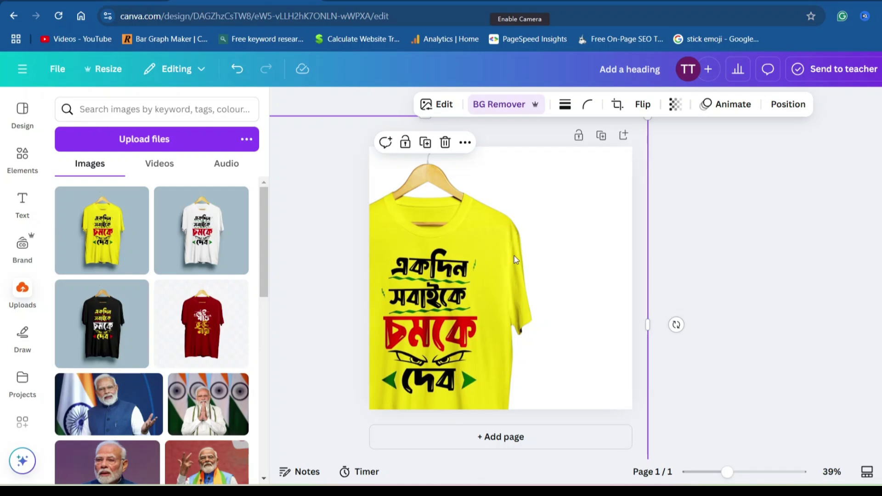
{"action": "left_click", "coordinate": [726, 249]}
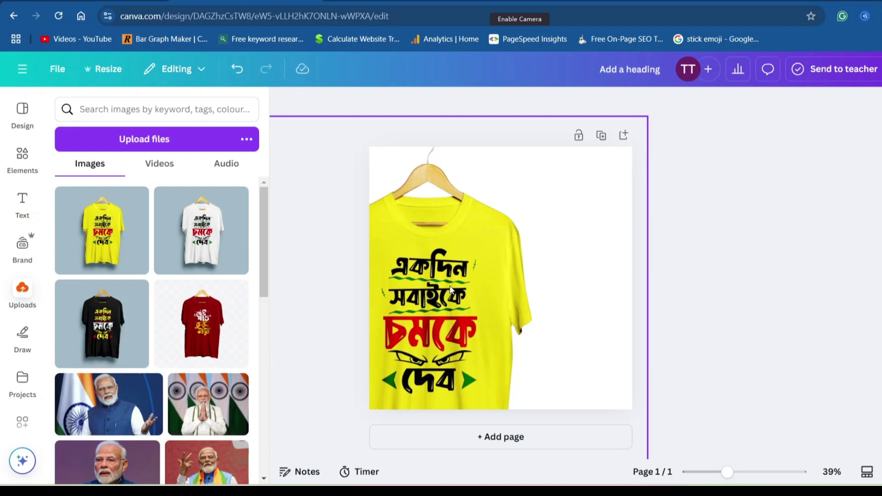
- Undo the last T-shirt move and set the page background to solid blue, trying yellow, black and grey first
{"action": "left_click_drag", "start_coordinate": [482, 204], "coordinate": [569, 188]}
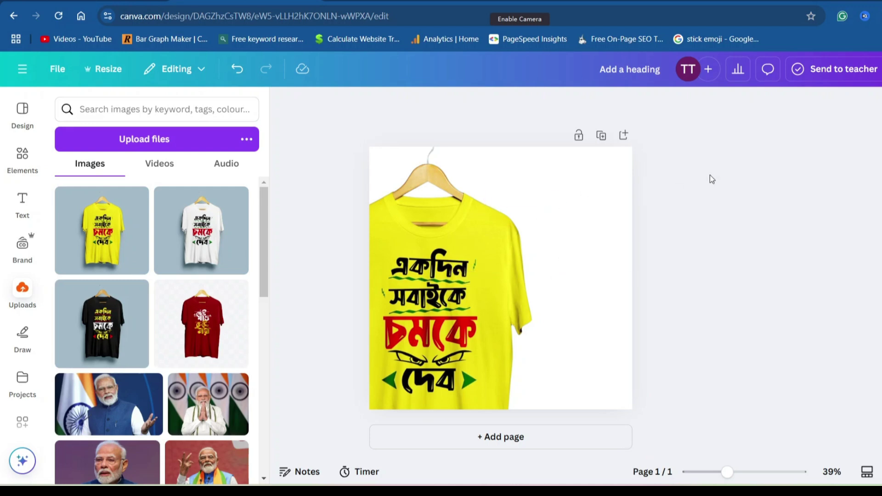
{"action": "key", "text": "ctrl+z"}
{"action": "left_click", "coordinate": [391, 176]}
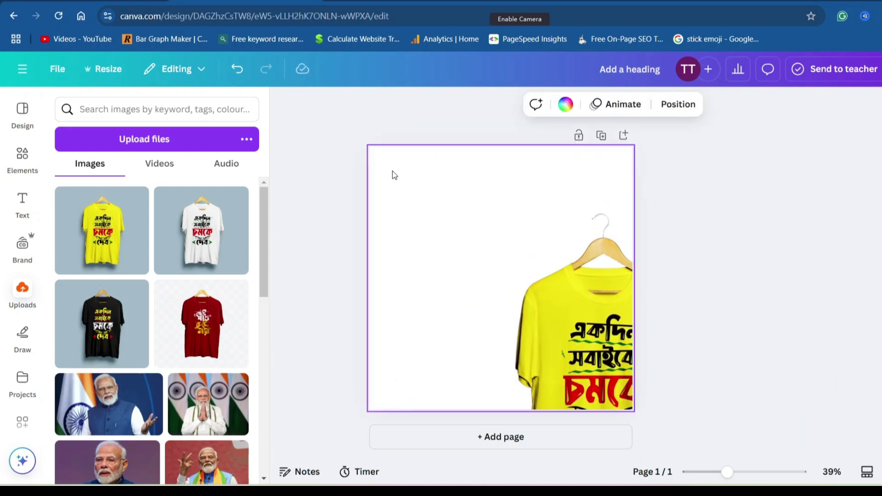
{"action": "left_click", "coordinate": [566, 105]}
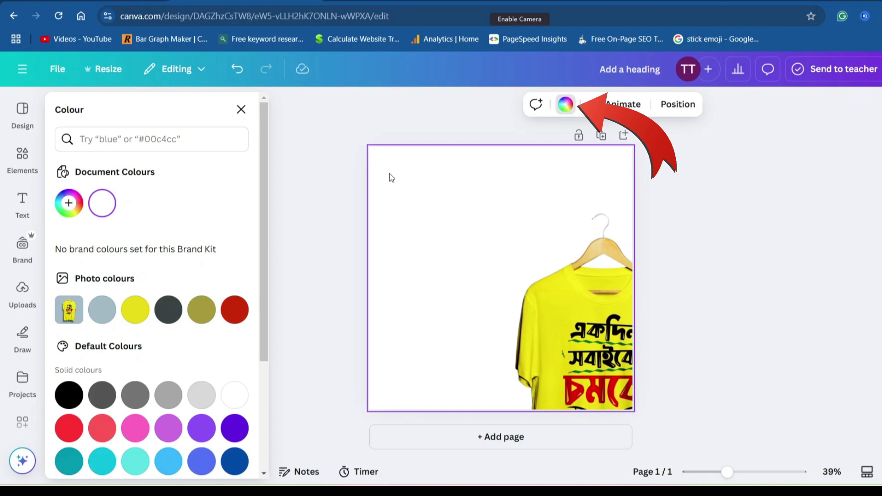
{"action": "scroll", "coordinate": [109, 253], "scroll_direction": "down", "scroll_amount": 4}
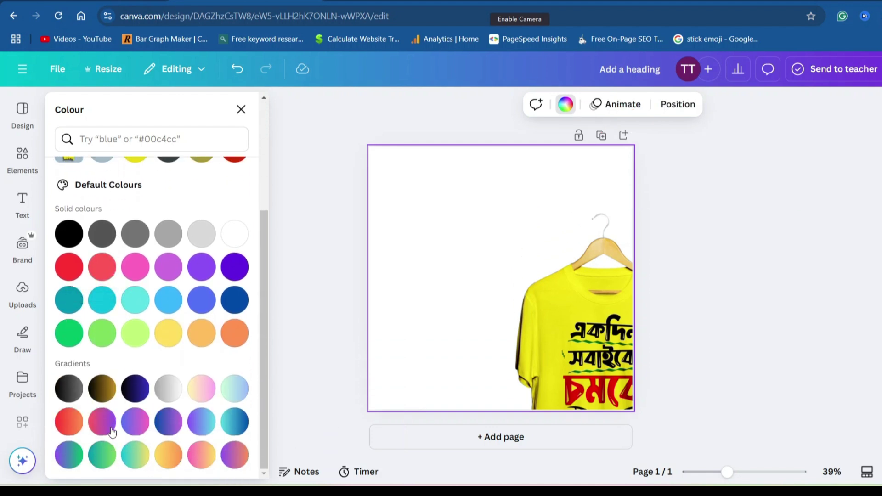
{"action": "scroll", "coordinate": [135, 354], "scroll_direction": "up", "scroll_amount": 3}
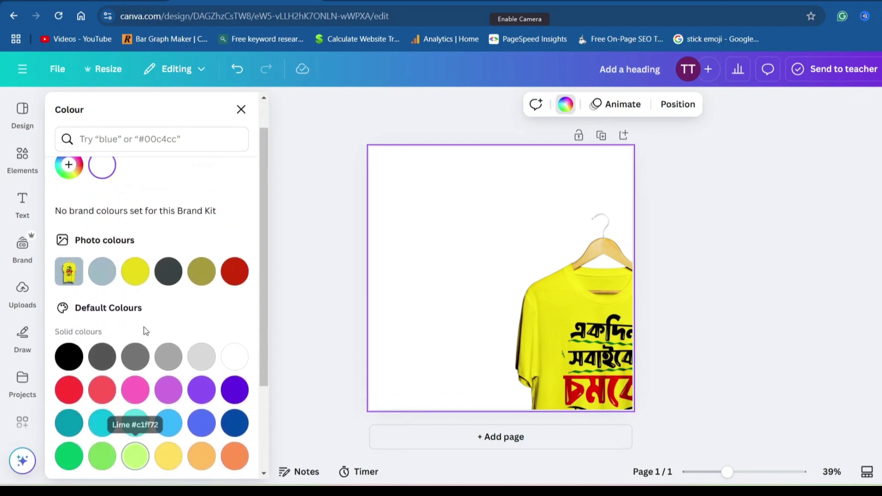
{"action": "left_click", "coordinate": [235, 274]}
{"action": "left_click", "coordinate": [135, 272]}
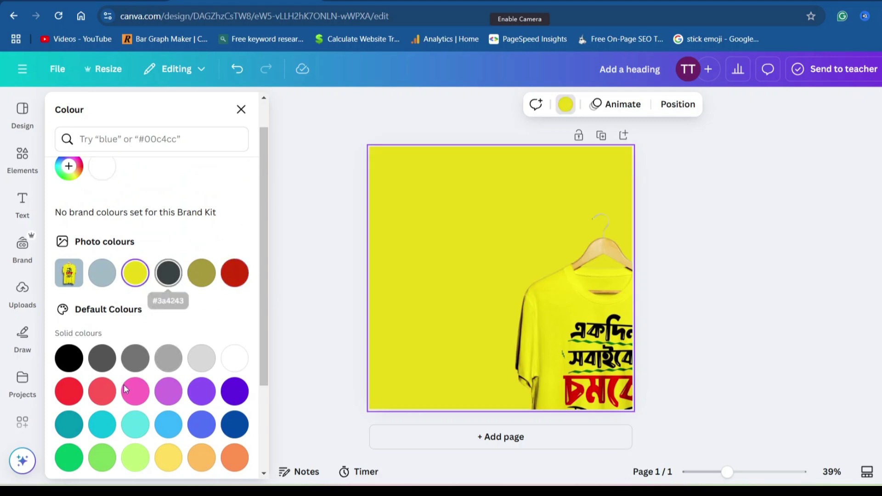
{"action": "scroll", "coordinate": [140, 378], "scroll_direction": "down", "scroll_amount": 2}
{"action": "left_click", "coordinate": [71, 234]}
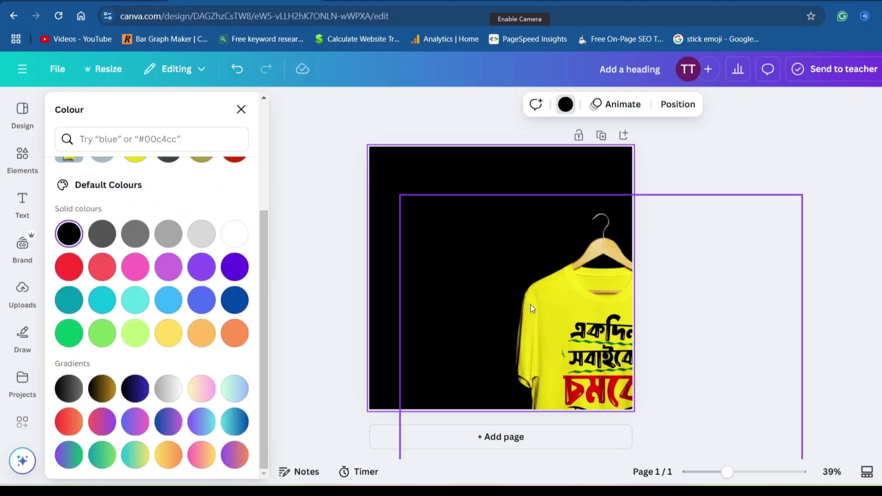
{"action": "left_click", "coordinate": [168, 234]}
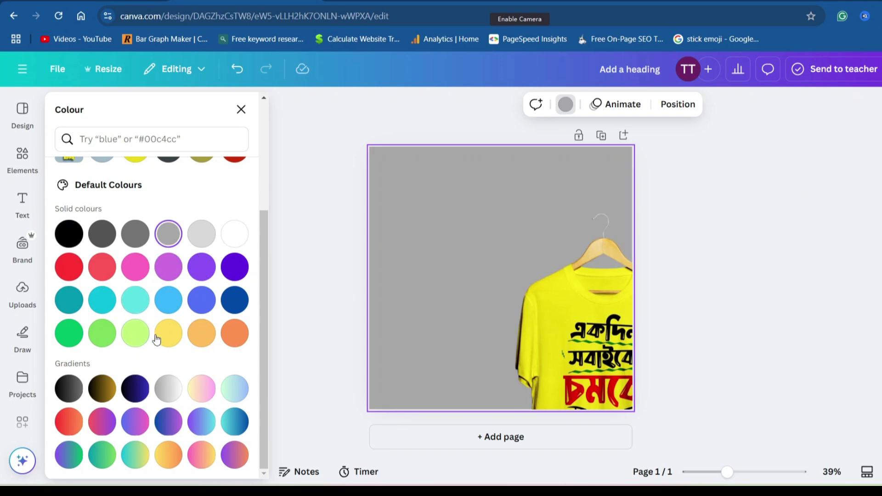
{"action": "left_click", "coordinate": [201, 299]}
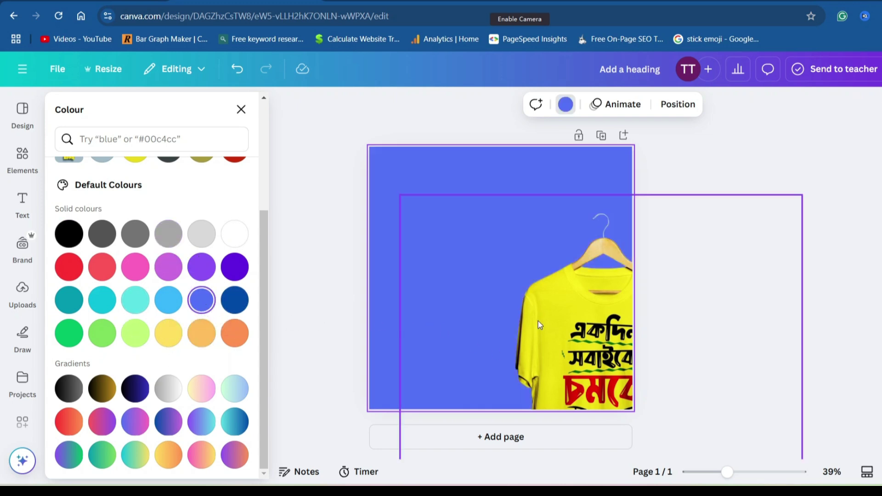
- Move the cut-out T-shirt to the page's left side, with its hanger near the page's upper edge
{"action": "left_click_drag", "start_coordinate": [579, 338], "coordinate": [418, 257]}
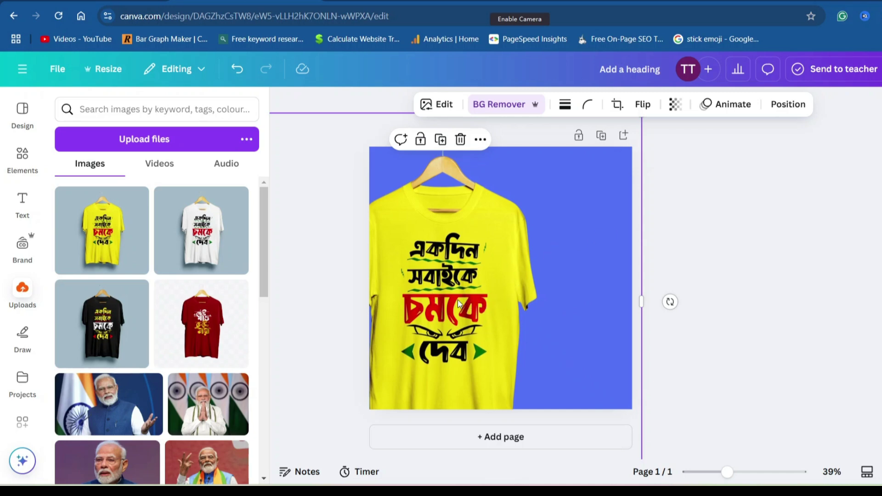
{"action": "left_click_drag", "start_coordinate": [455, 304], "coordinate": [453, 301]}
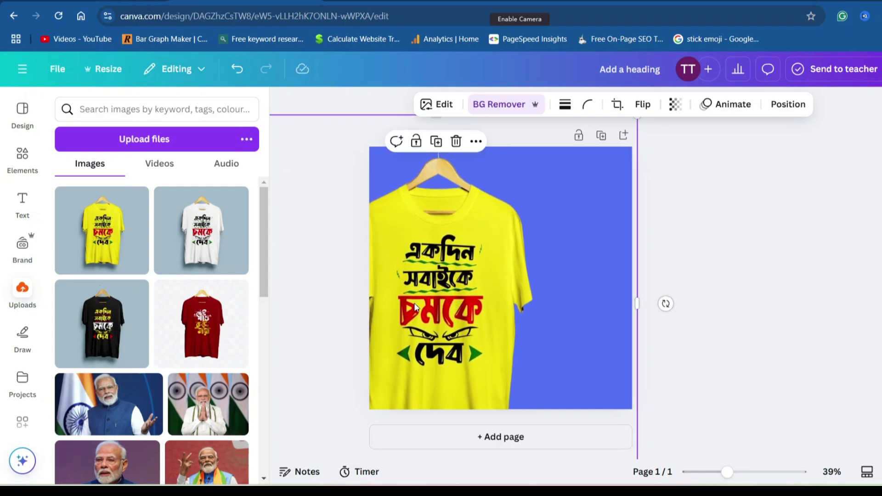
{"action": "left_click", "coordinate": [330, 236]}
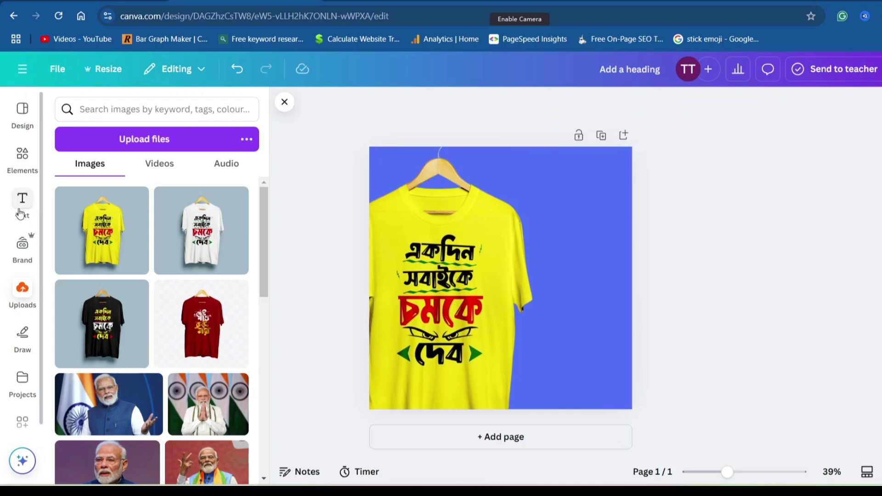
- Search the elements library for "offer" and show only graphics
{"action": "left_click", "coordinate": [21, 157]}
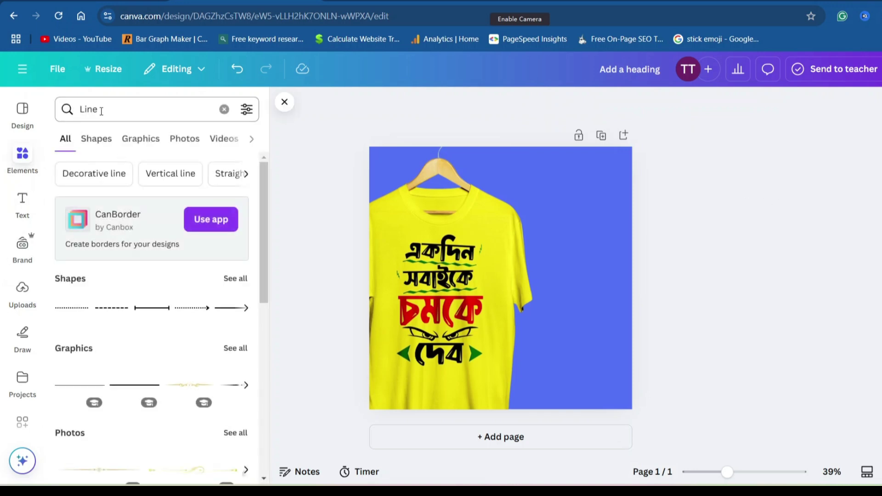
{"action": "left_click_drag", "start_coordinate": [102, 111], "coordinate": [85, 110]}
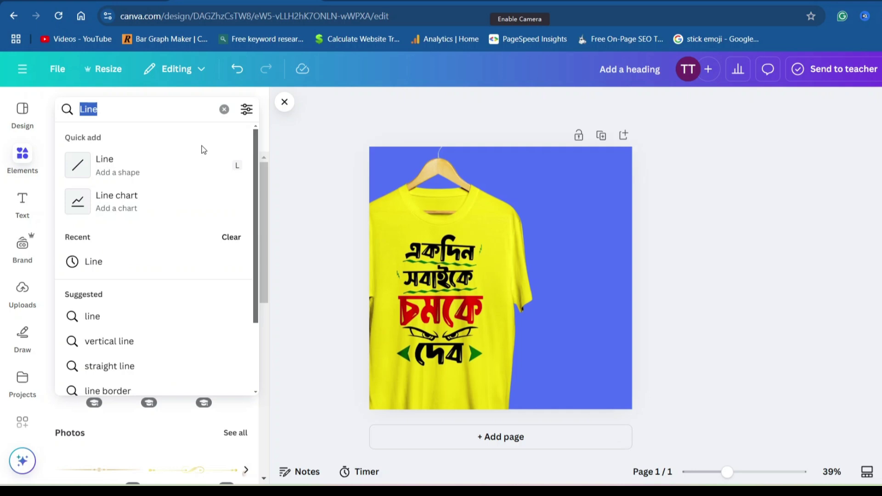
{"action": "type", "text": "offer"}
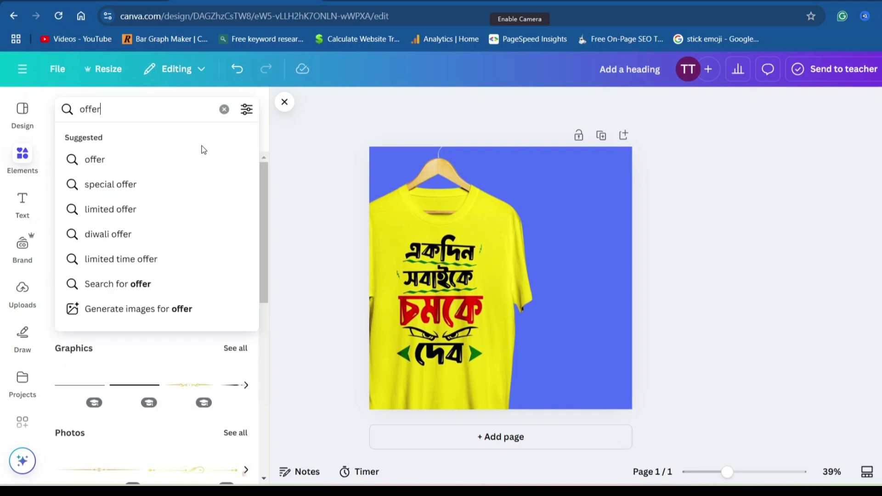
{"action": "key", "text": "Return"}
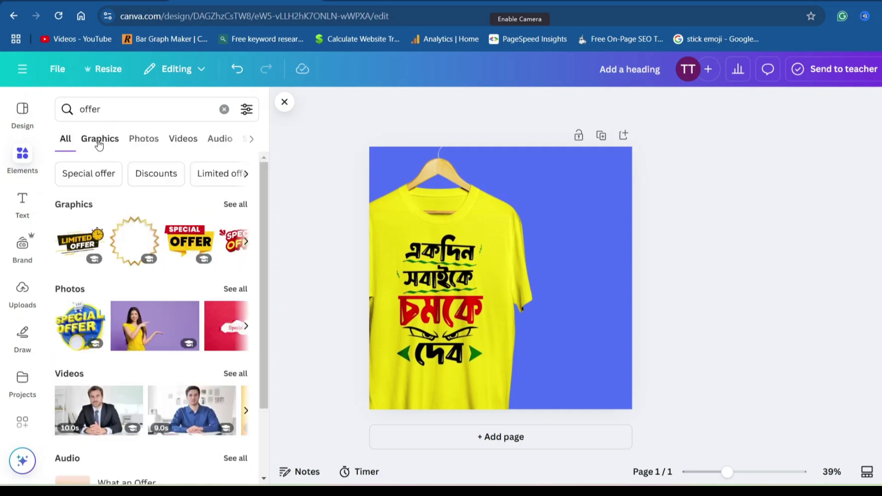
{"action": "left_click", "coordinate": [99, 144]}
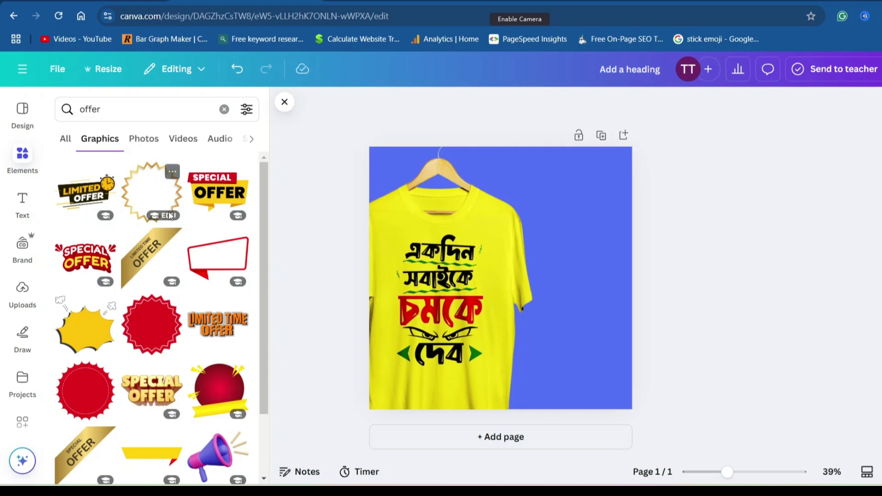
- Place the LIMITED OFFER stopwatch graphic in the page's upper-right corner and shrink it to about half the page width
{"action": "left_click_drag", "start_coordinate": [78, 191], "coordinate": [453, 195]}
{"action": "left_click_drag", "start_coordinate": [540, 232], "coordinate": [570, 212]}
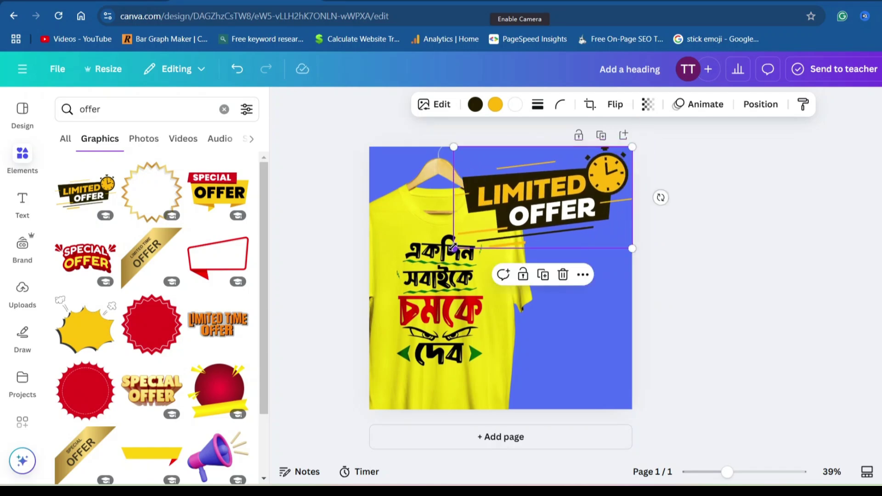
{"action": "left_click_drag", "start_coordinate": [453, 248], "coordinate": [501, 221]}
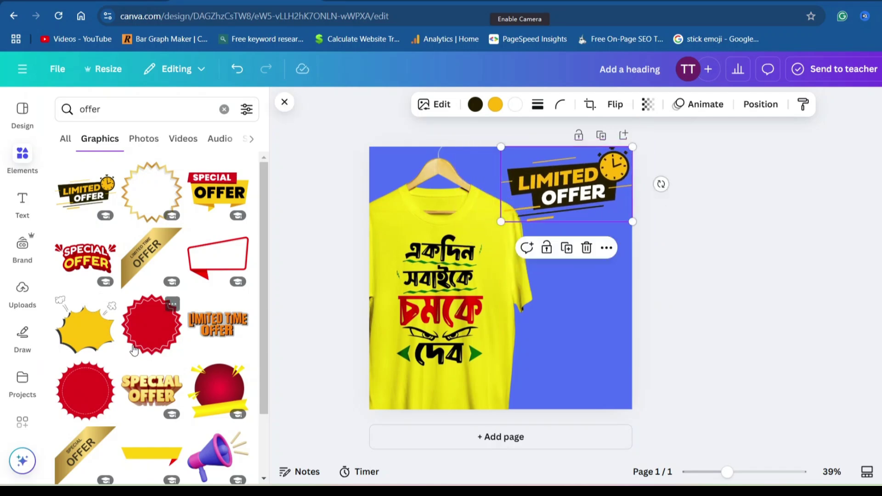
- Add the red-and-yellow SPECIAL OFFER graphic beside the T-shirt's lower half and remove the LIMITED OFFER graphic
{"action": "scroll", "coordinate": [133, 349], "scroll_direction": "down", "scroll_amount": 5}
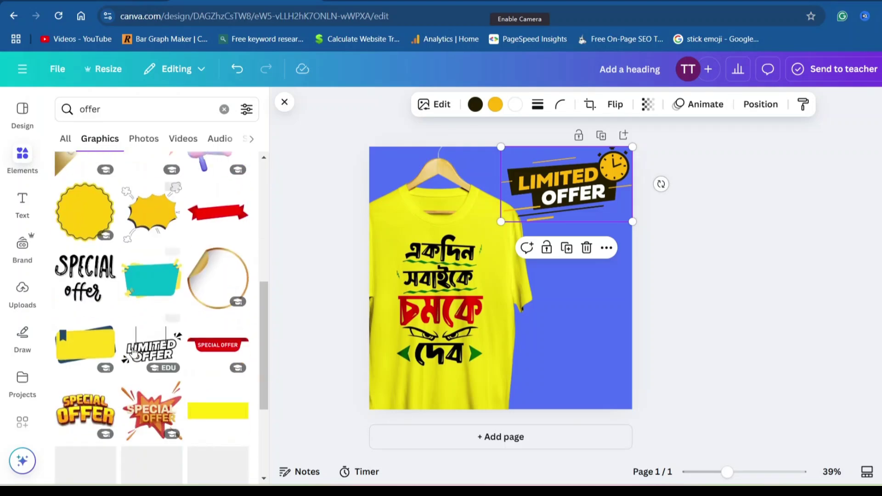
{"action": "scroll", "coordinate": [128, 312], "scroll_direction": "up", "scroll_amount": 3}
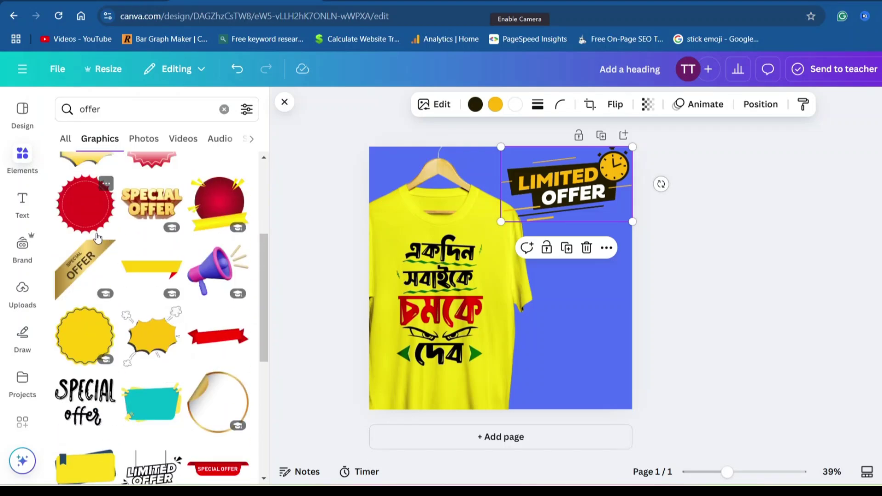
{"action": "scroll", "coordinate": [97, 237], "scroll_direction": "up", "scroll_amount": 3}
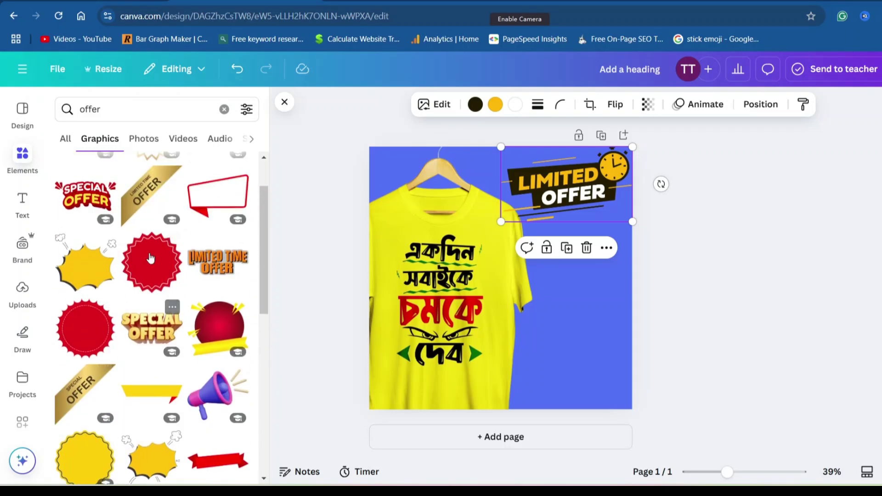
{"action": "scroll", "coordinate": [150, 257], "scroll_direction": "up", "scroll_amount": 2}
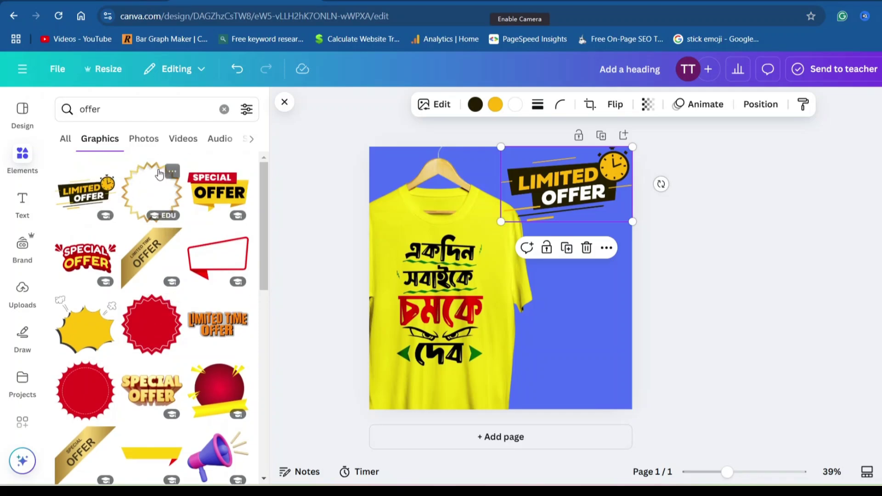
{"action": "left_click_drag", "start_coordinate": [228, 184], "coordinate": [551, 303]}
{"action": "left_click", "coordinate": [571, 198]}
{"action": "left_click_drag", "start_coordinate": [571, 197], "coordinate": [487, 237]}
{"action": "left_click", "coordinate": [502, 160]}
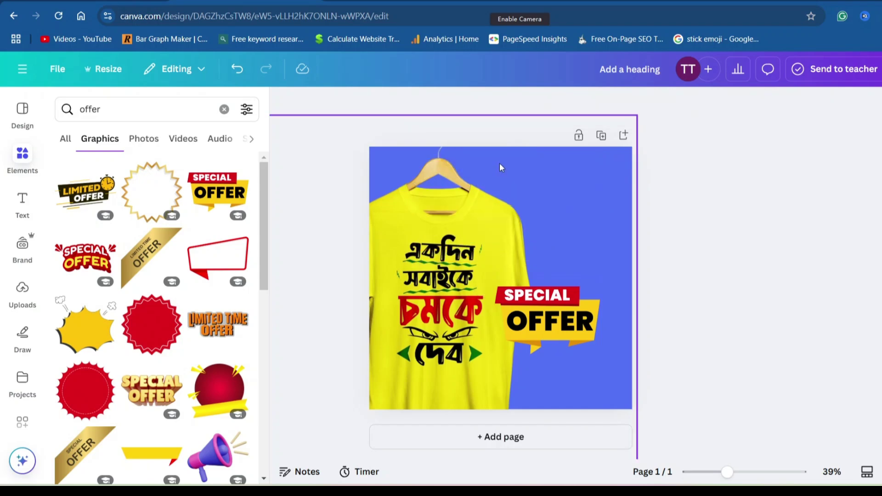
- Move the SPECIAL OFFER graphic to the page's upper-right area, slightly inside the edges, and enlarge it to about half the page width
{"action": "left_click_drag", "start_coordinate": [550, 318], "coordinate": [555, 184]}
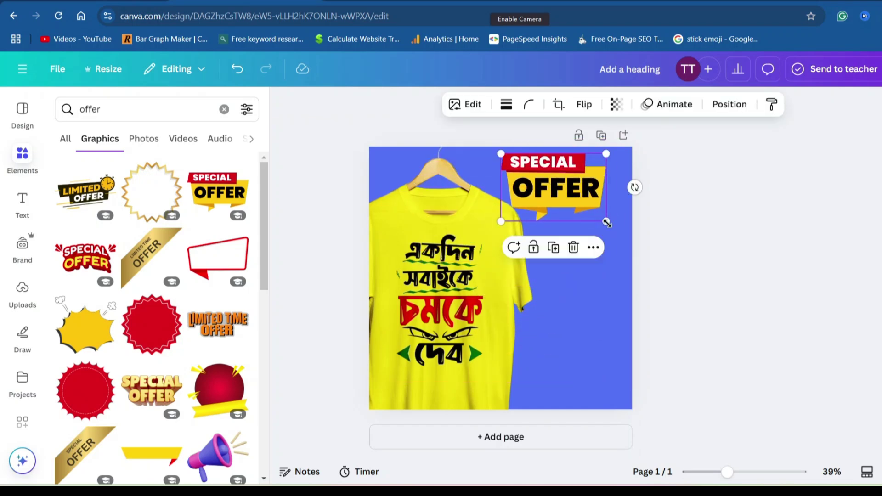
{"action": "left_click_drag", "start_coordinate": [609, 220], "coordinate": [632, 237]}
{"action": "mouse_move", "coordinate": [574, 209]}
{"action": "left_mouse_down"}
{"action": "mouse_move", "coordinate": [594, 210]}
{"action": "mouse_move", "coordinate": [573, 210]}
{"action": "left_mouse_up"}
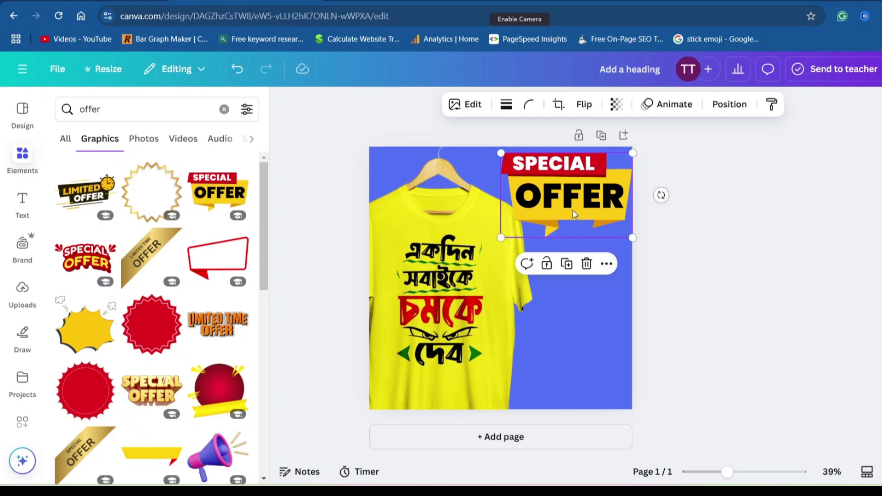
{"action": "left_click", "coordinate": [735, 230]}
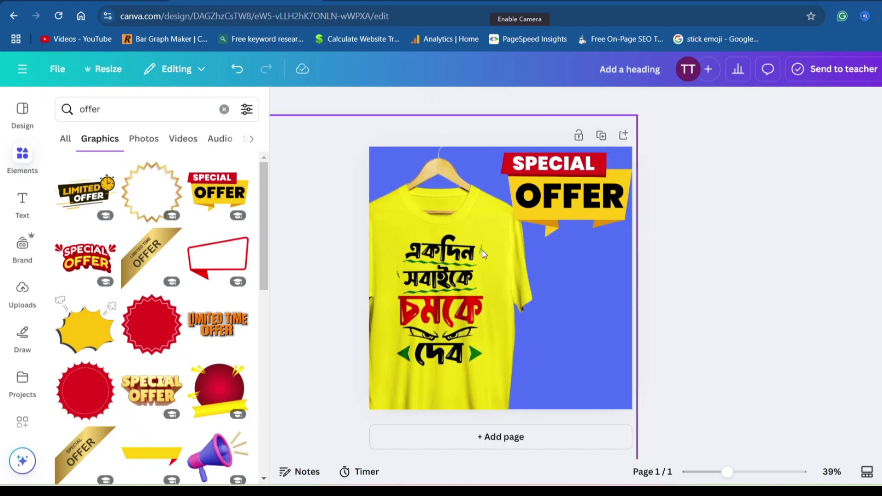
{"action": "mouse_move", "coordinate": [565, 193]}
{"action": "left_mouse_down"}
{"action": "mouse_move", "coordinate": [530, 316]}
{"action": "mouse_move", "coordinate": [570, 365]}
{"action": "mouse_move", "coordinate": [565, 235]}
{"action": "mouse_move", "coordinate": [574, 240]}
{"action": "mouse_move", "coordinate": [565, 200]}
{"action": "mouse_move", "coordinate": [566, 209]}
{"action": "left_mouse_up"}
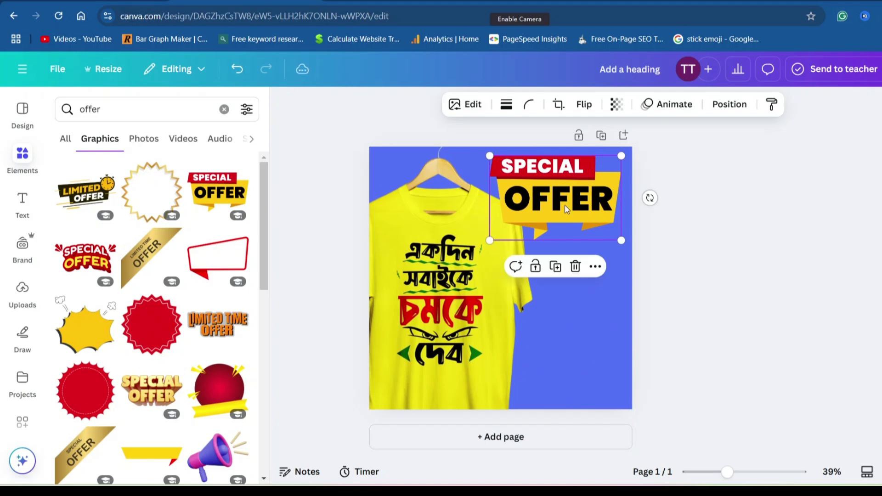
{"action": "left_click", "coordinate": [800, 277]}
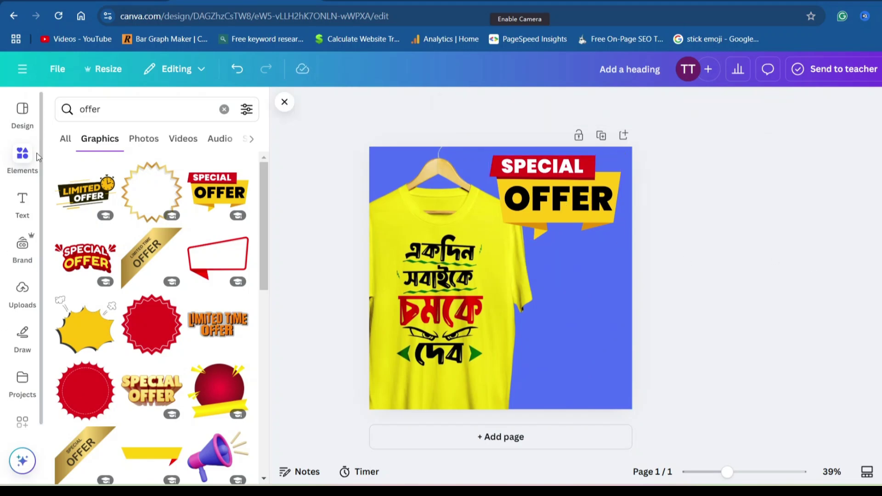
- Search the graphics for "box" and place the white speech bubble with black outline in the page's lower-right corner
{"action": "left_click", "coordinate": [81, 117]}
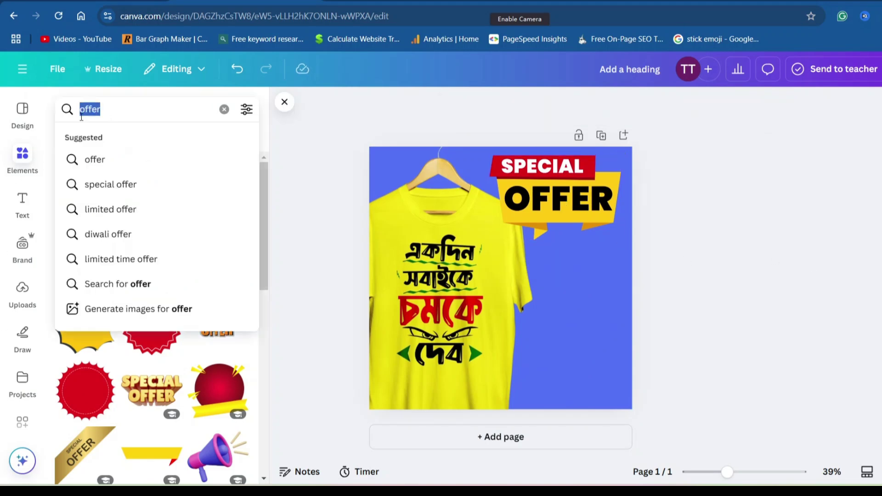
{"action": "type", "text": "box"}
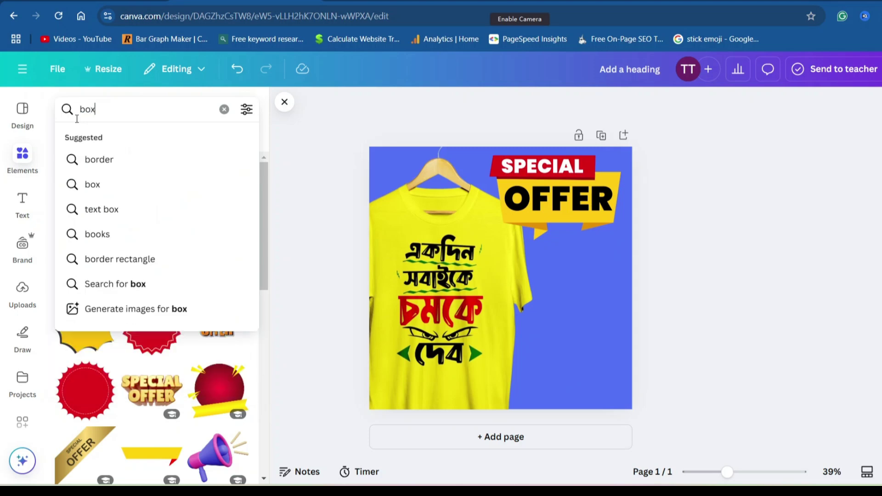
{"action": "key", "text": "Return"}
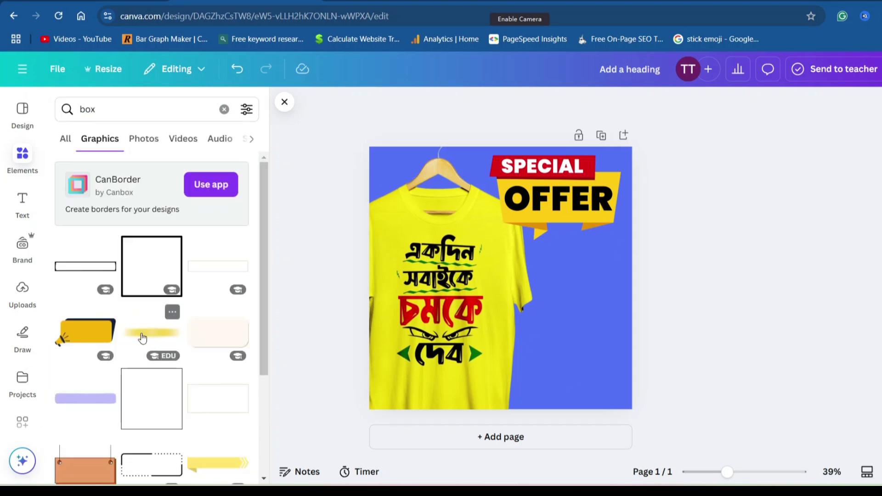
{"action": "scroll", "coordinate": [142, 351], "scroll_direction": "down", "scroll_amount": 6}
{"action": "scroll", "coordinate": [142, 351], "scroll_direction": "down", "scroll_amount": 2}
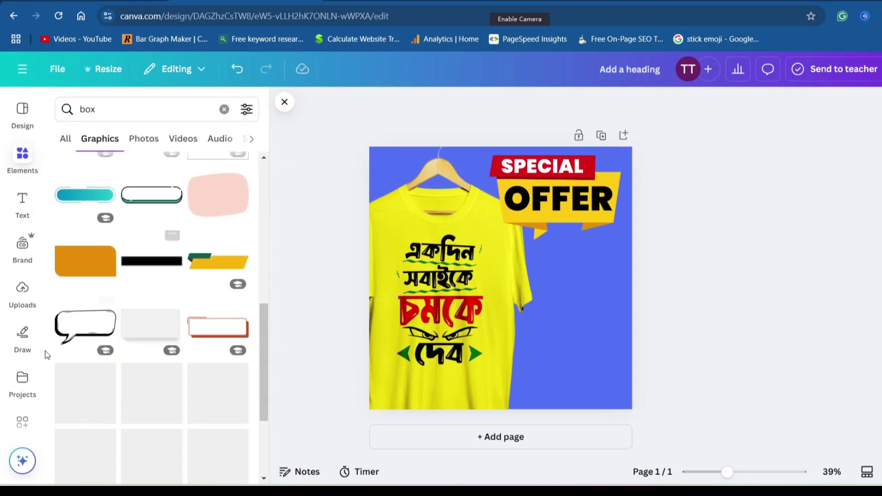
{"action": "left_click_drag", "start_coordinate": [83, 321], "coordinate": [582, 371]}
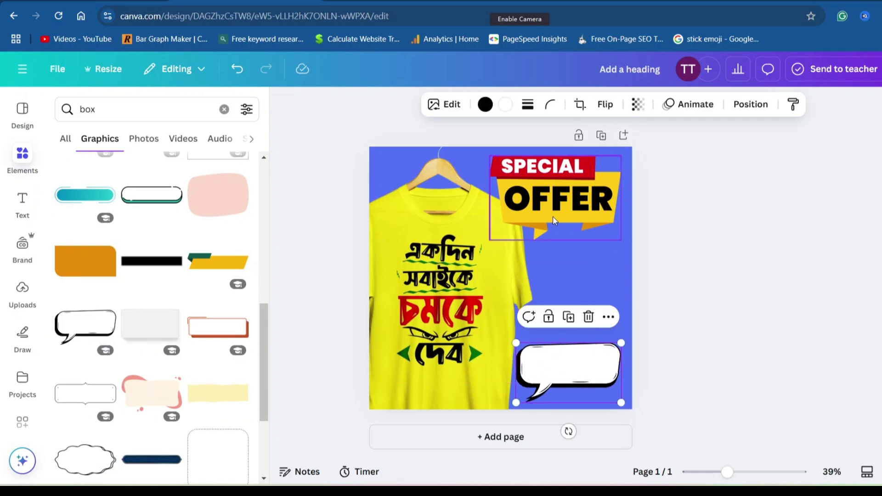
{"action": "left_click", "coordinate": [564, 243]}
{"action": "left_click", "coordinate": [730, 265]}
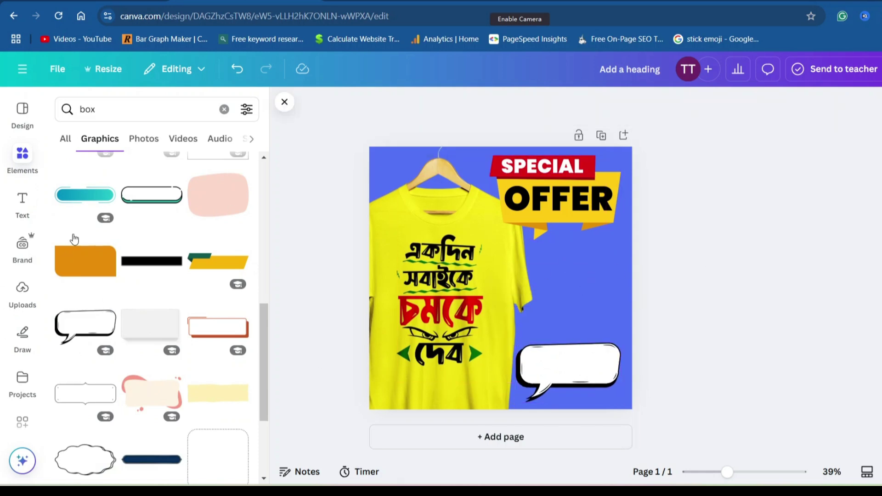
- Add a heading reading "449" and place it inside the white speech bubble
{"action": "left_click", "coordinate": [21, 208]}
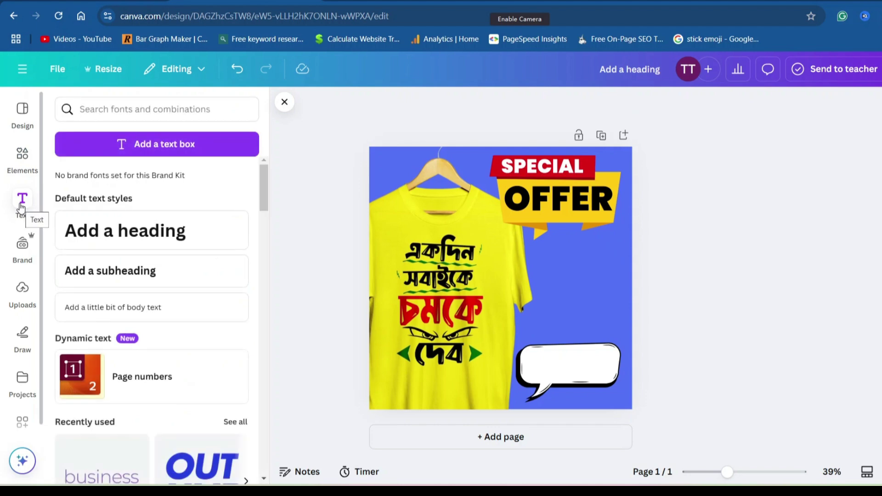
{"action": "left_click_drag", "start_coordinate": [184, 245], "coordinate": [663, 294]}
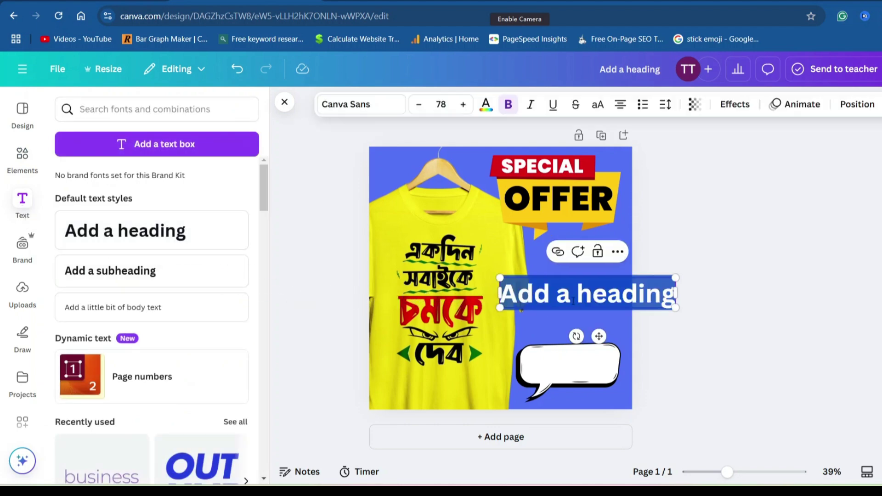
{"action": "type", "text": "449"}
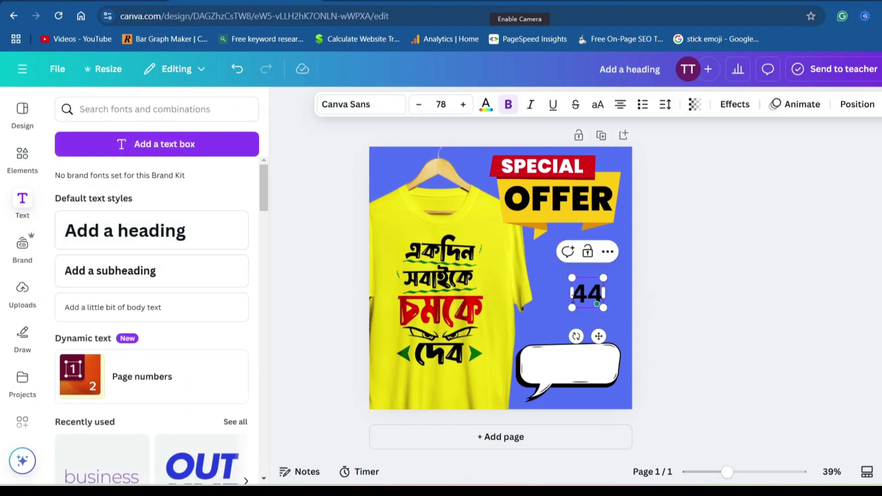
{"action": "left_click", "coordinate": [684, 296]}
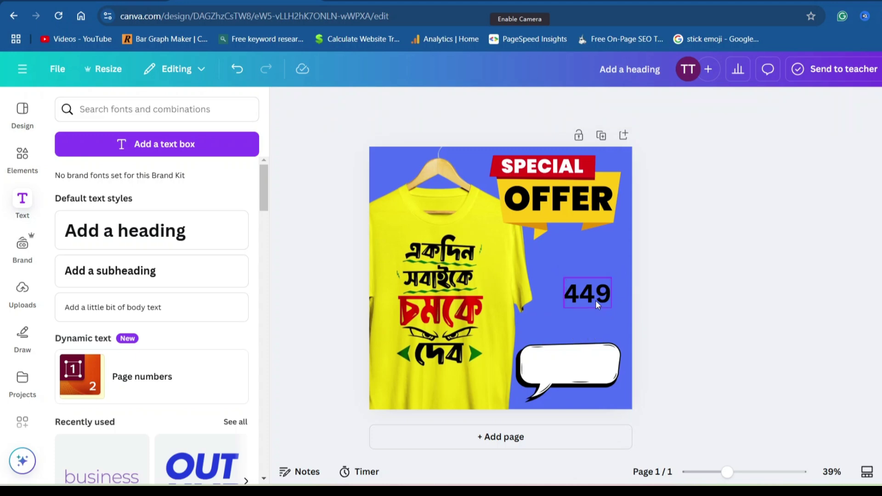
{"action": "left_click_drag", "start_coordinate": [595, 299], "coordinate": [572, 372]}
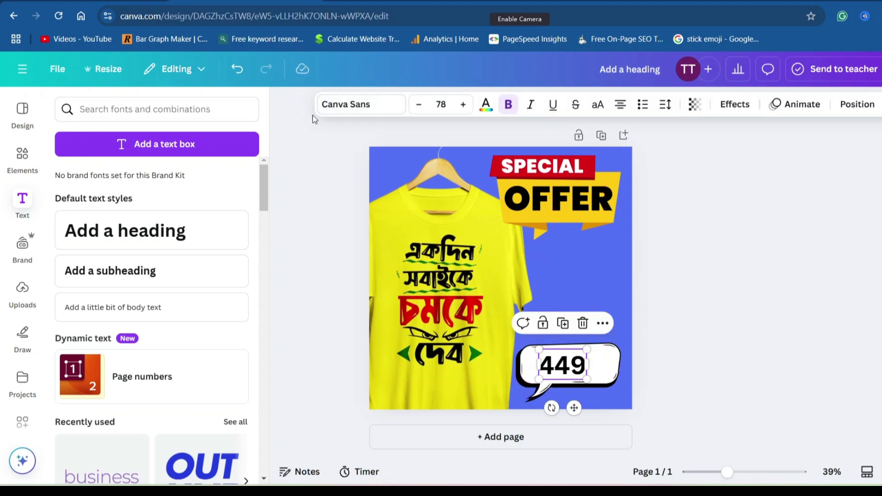
- Try Cooper Hewitt and Eastman Grotesque for the "449" text, and settle on the Montserrat font
{"action": "left_click", "coordinate": [371, 108]}
{"action": "scroll", "coordinate": [113, 302], "scroll_direction": "down", "scroll_amount": 4}
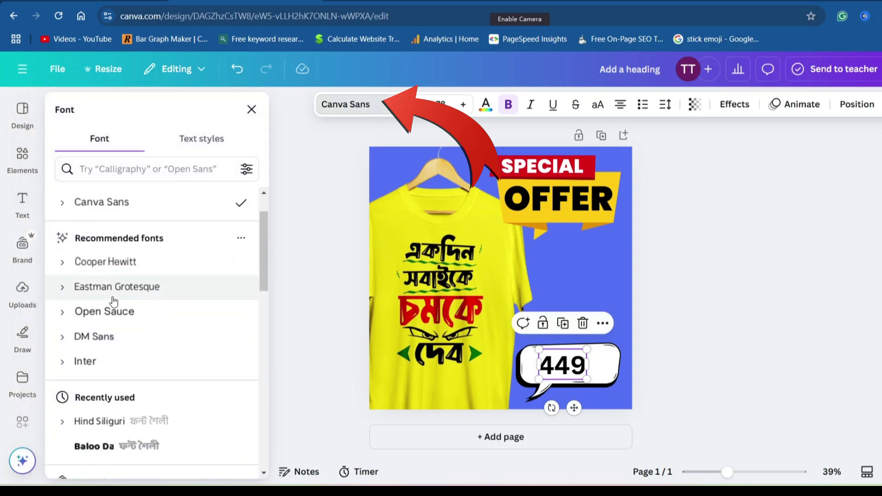
{"action": "scroll", "coordinate": [114, 302], "scroll_direction": "up", "scroll_amount": 3}
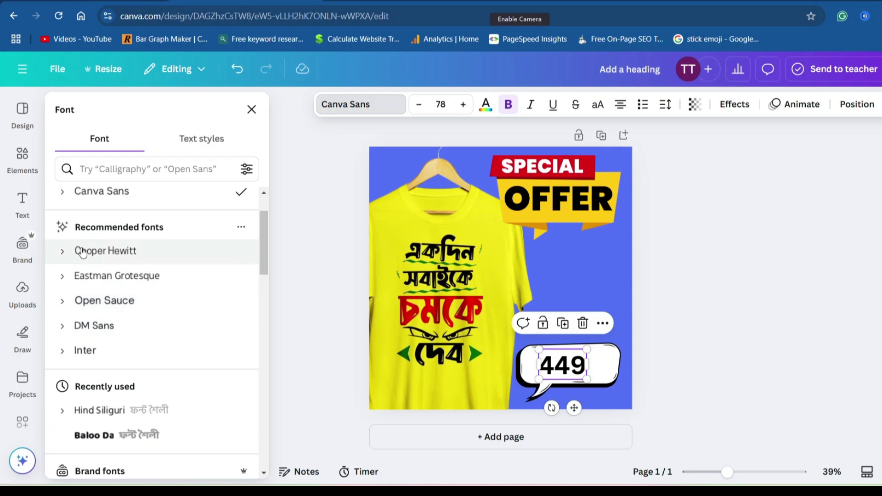
{"action": "left_click", "coordinate": [101, 254]}
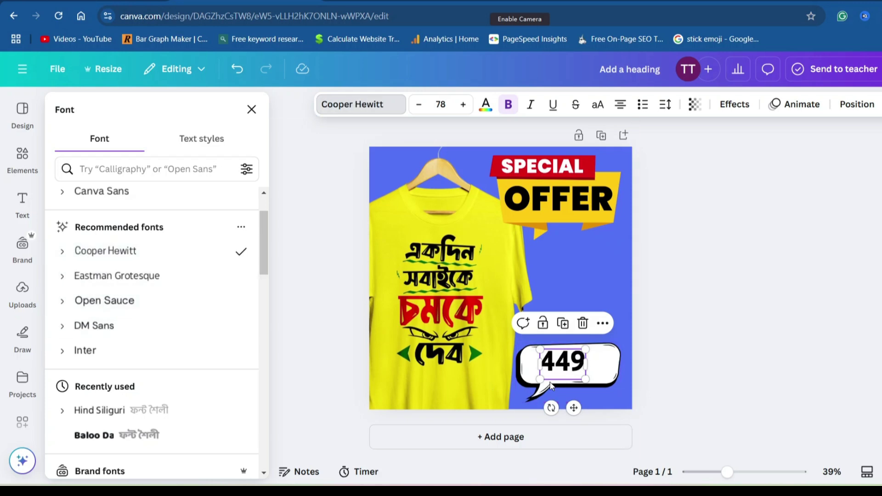
{"action": "left_click", "coordinate": [176, 278]}
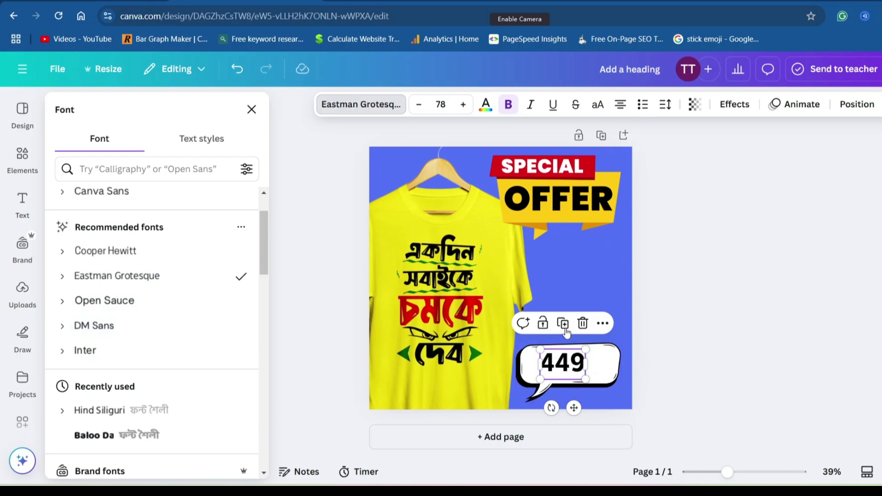
{"action": "scroll", "coordinate": [174, 378], "scroll_direction": "down", "scroll_amount": 5}
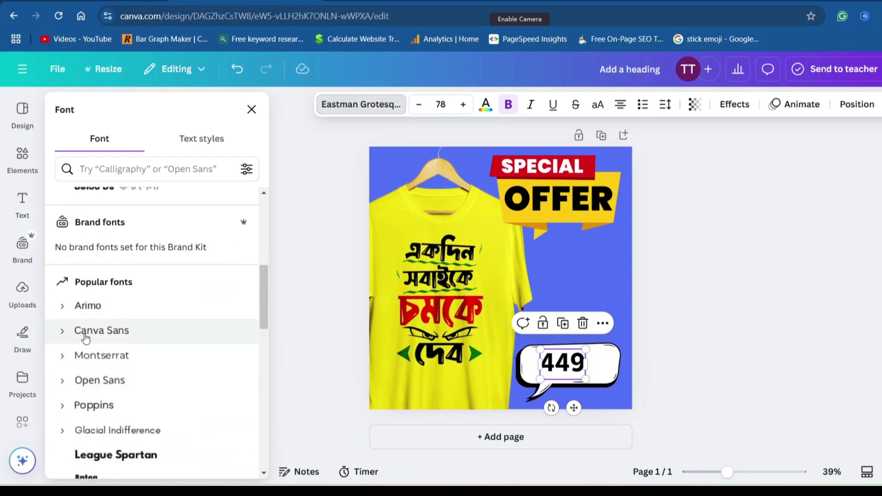
{"action": "left_click", "coordinate": [141, 339]}
{"action": "left_click", "coordinate": [120, 362]}
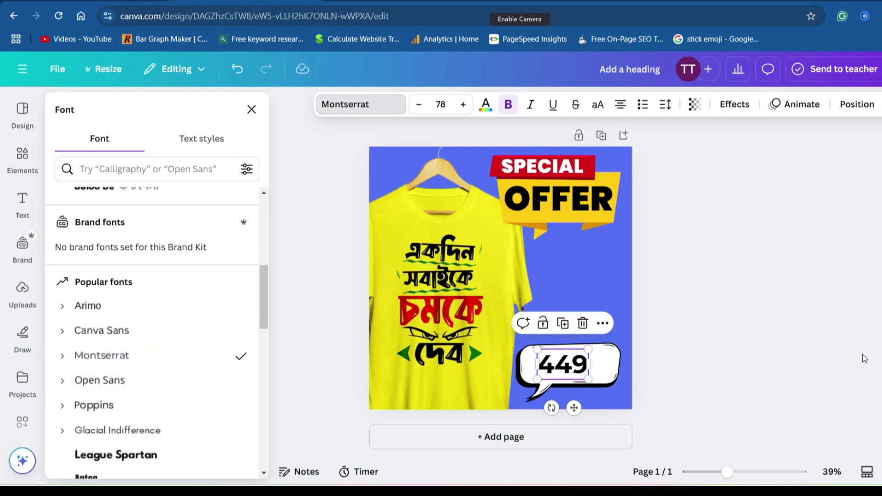
- Add a circle shape below the SPECIAL OFFER graphic and shrink it to about a tenth of the page width
{"action": "left_click", "coordinate": [24, 164]}
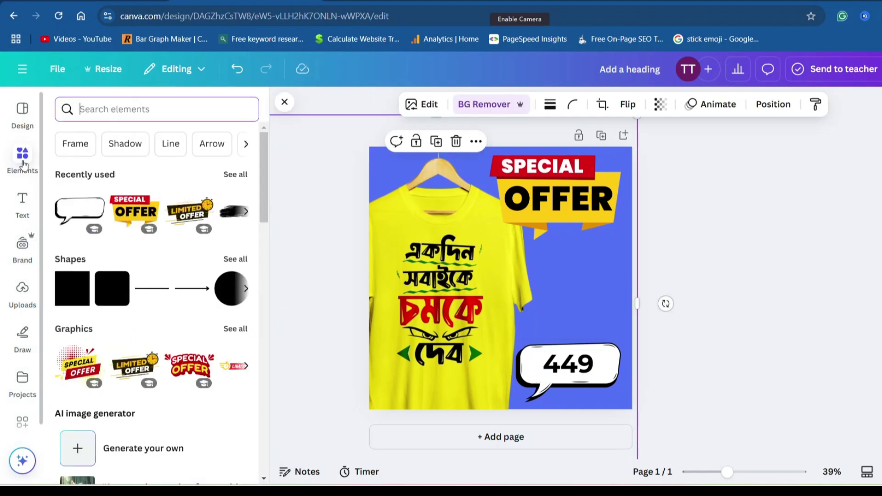
{"action": "left_click", "coordinate": [235, 260]}
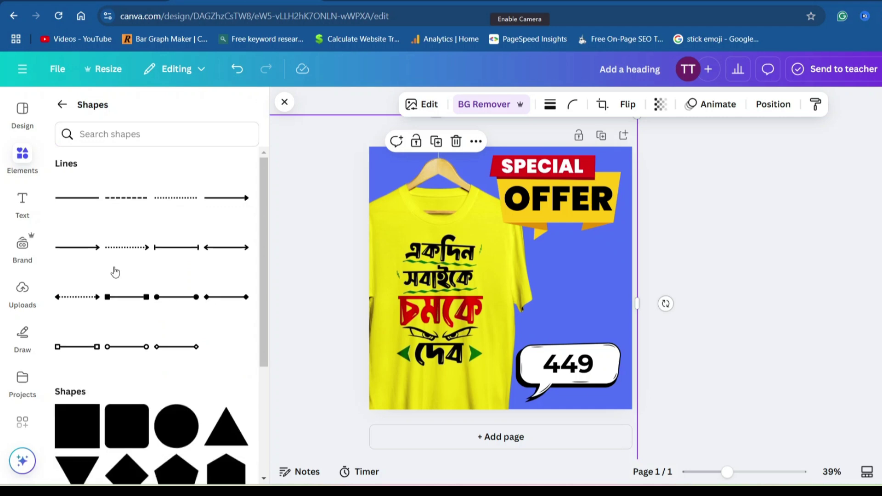
{"action": "scroll", "coordinate": [115, 271], "scroll_direction": "down", "scroll_amount": 3}
{"action": "scroll", "coordinate": [115, 271], "scroll_direction": "down", "scroll_amount": 5}
{"action": "scroll", "coordinate": [209, 303], "scroll_direction": "up", "scroll_amount": 8}
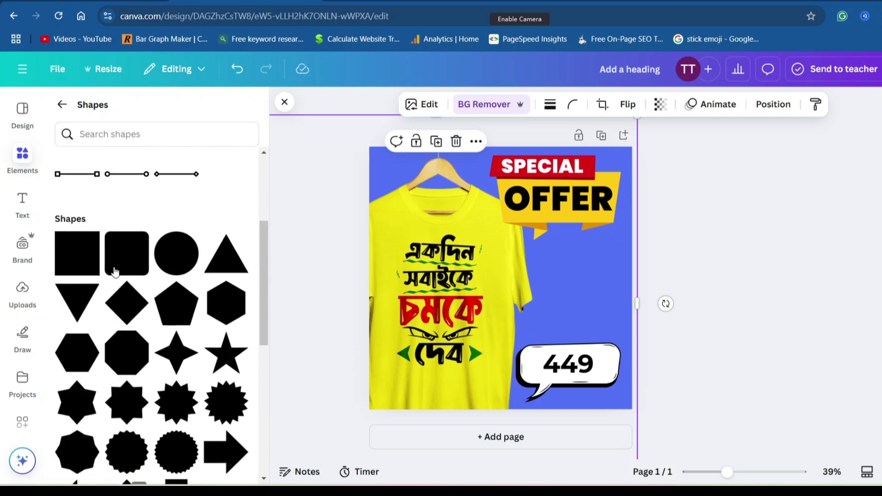
{"action": "left_click_drag", "start_coordinate": [172, 385], "coordinate": [574, 289]}
{"action": "left_click_drag", "start_coordinate": [537, 330], "coordinate": [572, 271]}
{"action": "left_click", "coordinate": [636, 254]}
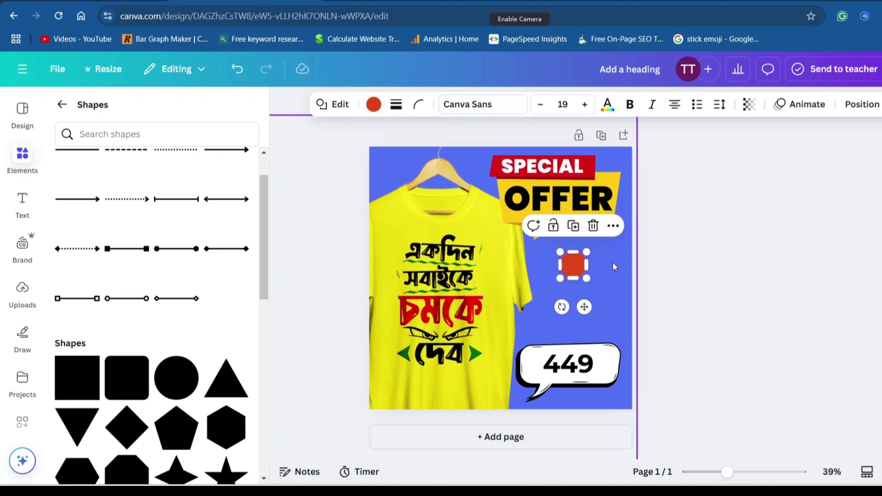
{"action": "mouse_move", "coordinate": [572, 265]}
{"action": "left_mouse_down"}
{"action": "mouse_move", "coordinate": [574, 286]}
{"action": "mouse_move", "coordinate": [573, 265]}
{"action": "left_mouse_up"}
- Fill the circle below the SPECIAL OFFER graphic with black
{"action": "left_click", "coordinate": [373, 106]}
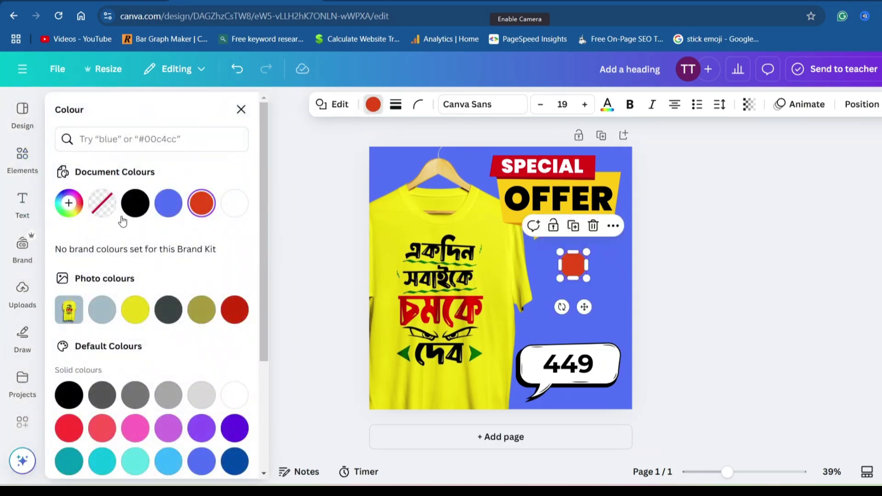
{"action": "left_click", "coordinate": [135, 203]}
{"action": "left_click", "coordinate": [811, 299]}
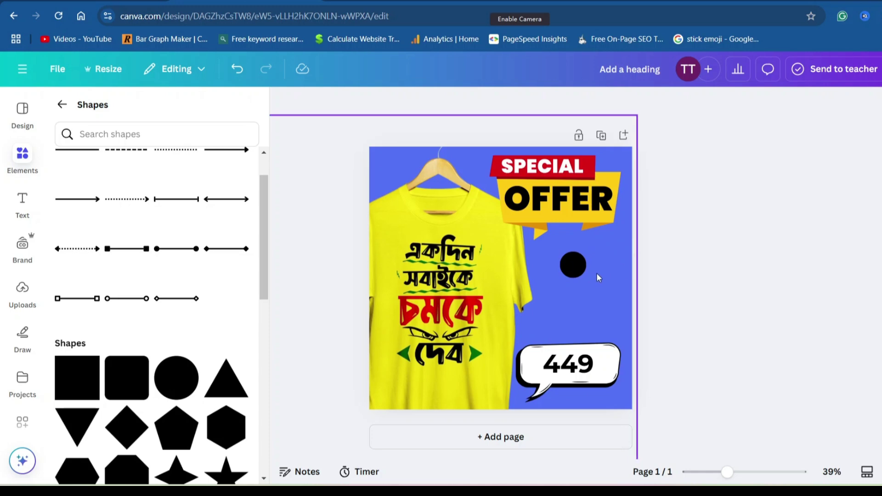
{"action": "left_click", "coordinate": [572, 264]}
{"action": "left_click", "coordinate": [726, 230]}
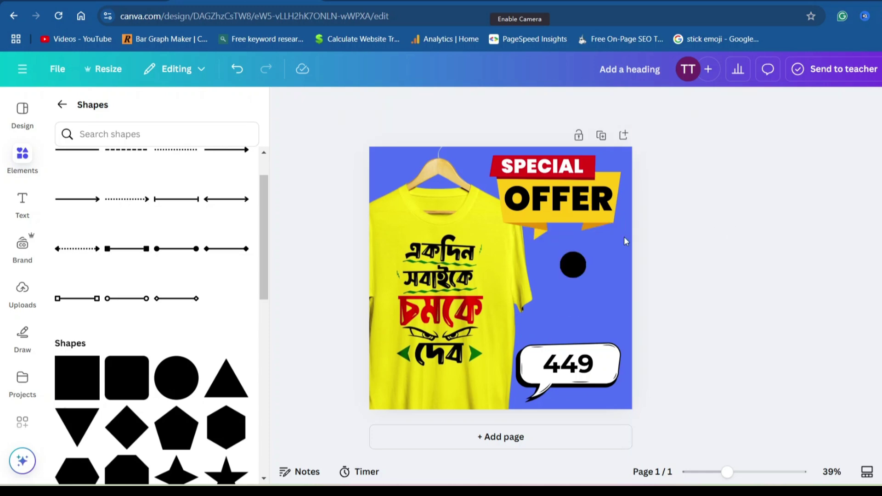
- Duplicate the black circle, place the copy directly beneath it and fill the copy with white
{"action": "left_click", "coordinate": [576, 273]}
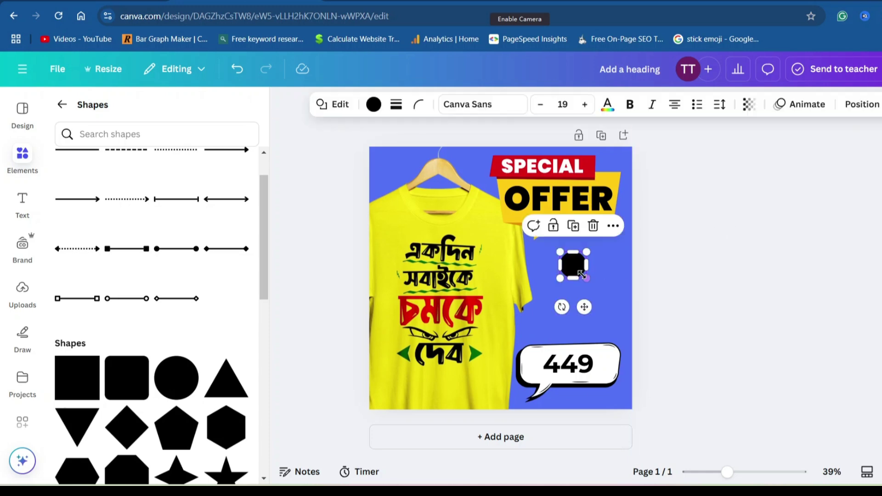
{"action": "left_click", "coordinate": [573, 226]}
{"action": "left_click_drag", "start_coordinate": [576, 279], "coordinate": [580, 305]}
{"action": "left_click", "coordinate": [373, 104]}
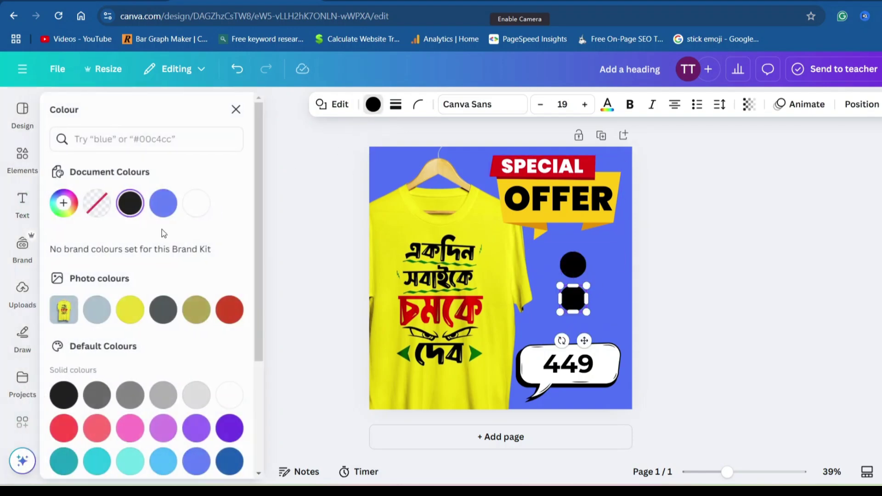
{"action": "left_click", "coordinate": [202, 203]}
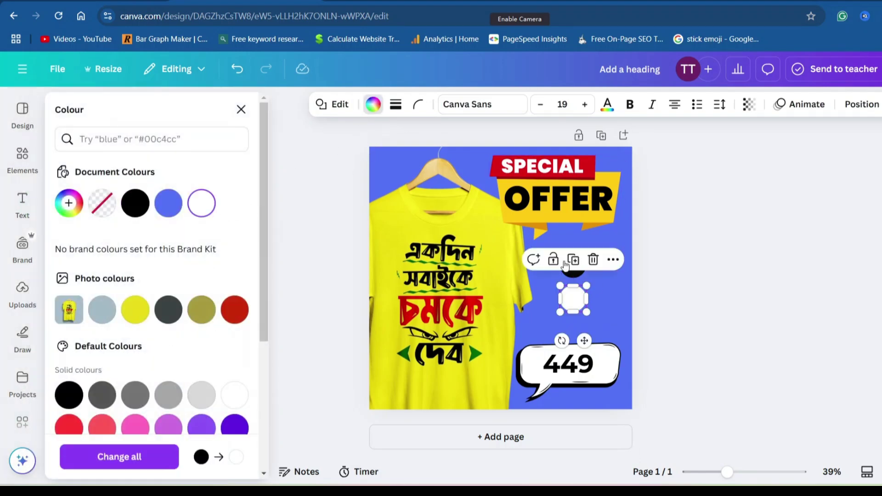
{"action": "left_click", "coordinate": [702, 238]}
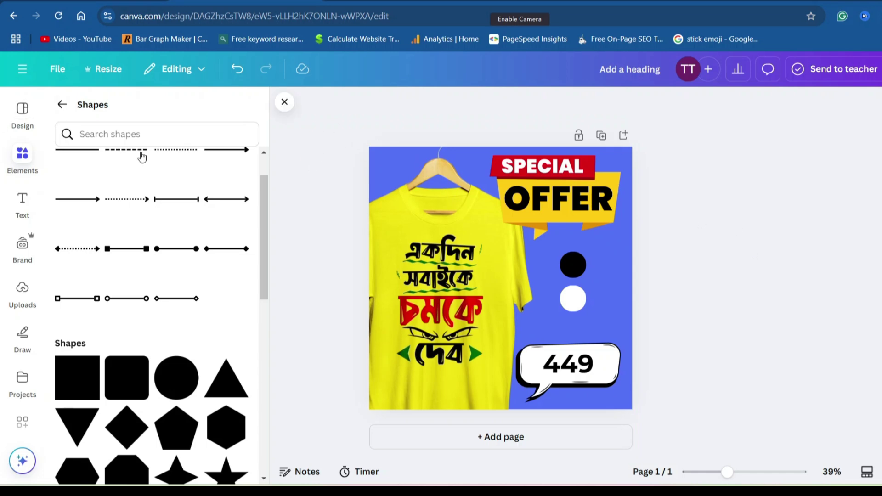
- Search the graphics for "flower" and place the black line-art flower branch beside the T-shirt
{"action": "left_click", "coordinate": [63, 105]}
{"action": "left_click", "coordinate": [103, 109]}
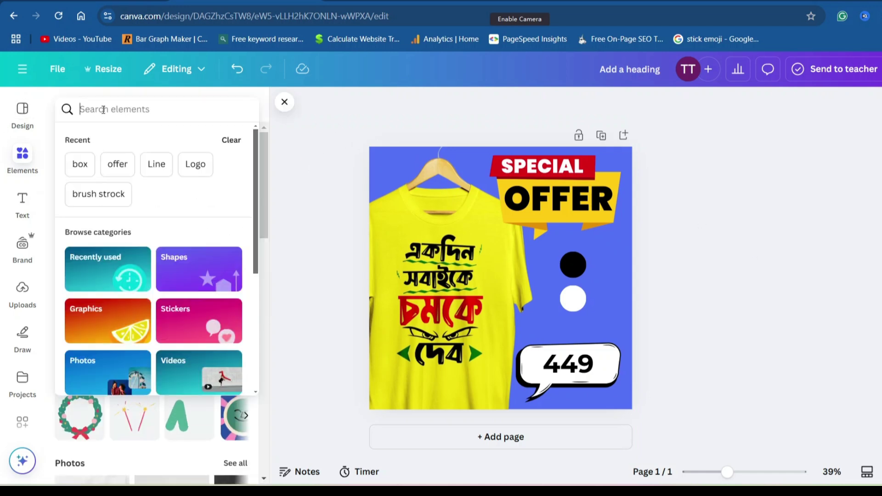
{"action": "type", "text": "flower"}
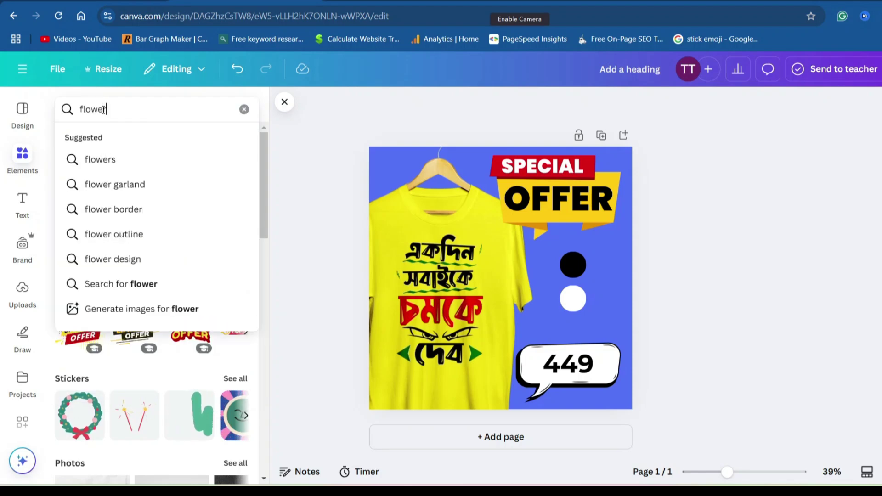
{"action": "key", "text": "Return"}
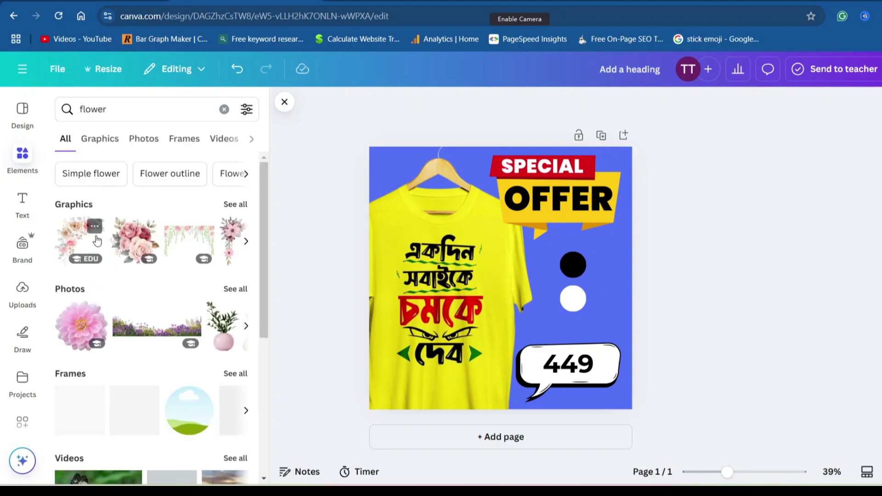
{"action": "left_click", "coordinate": [236, 205]}
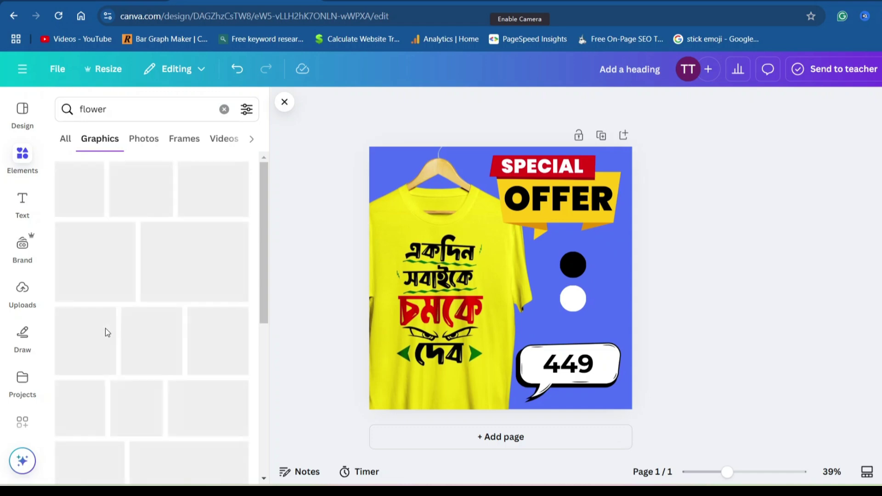
{"action": "left_click_drag", "start_coordinate": [251, 357], "coordinate": [514, 285]}
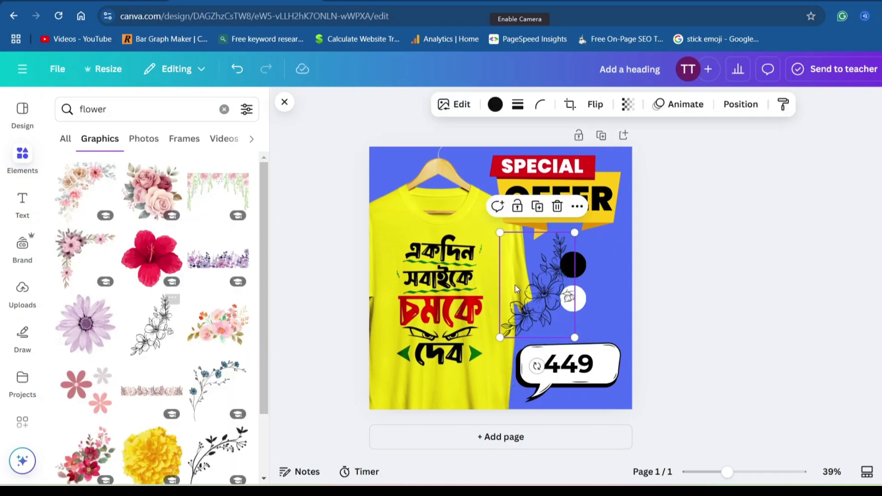
- Enlarge the line-art flower branch to about 878 × 1232 px and position it over the page's right side, at about X 163, Y -102 px
{"action": "left_click_drag", "start_coordinate": [499, 338], "coordinate": [361, 458]}
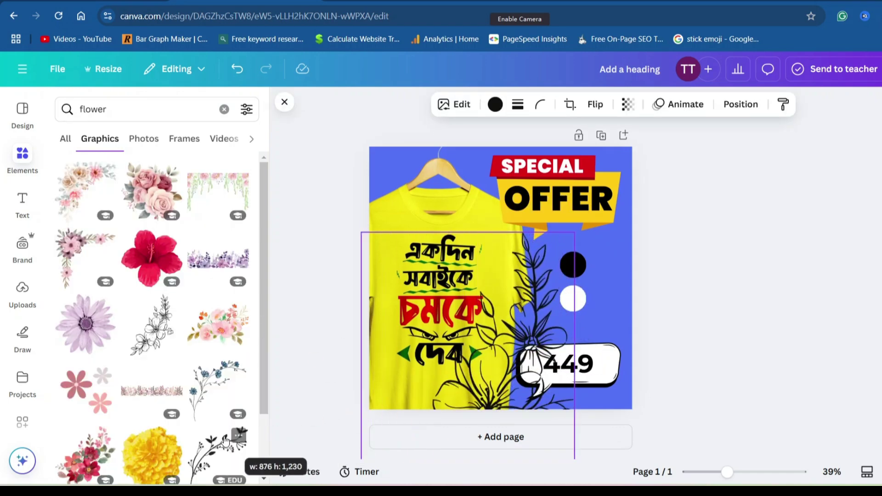
{"action": "left_click_drag", "start_coordinate": [500, 286], "coordinate": [547, 250]}
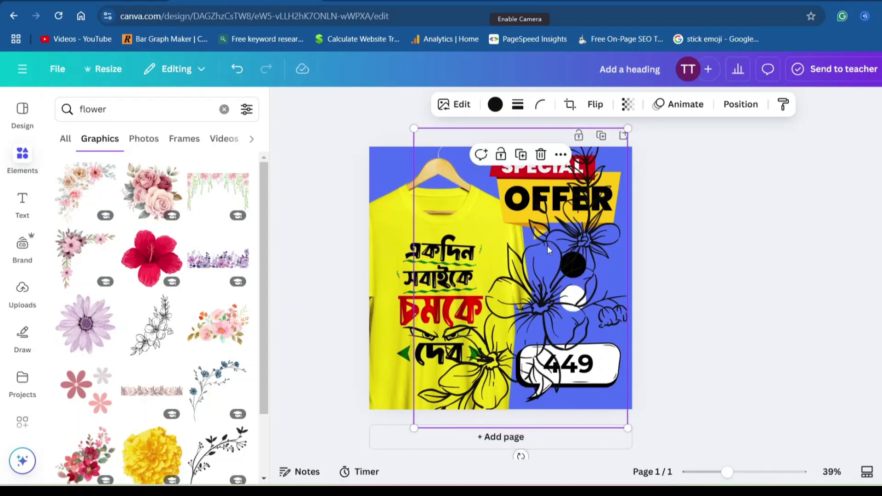
{"action": "left_click", "coordinate": [740, 104]}
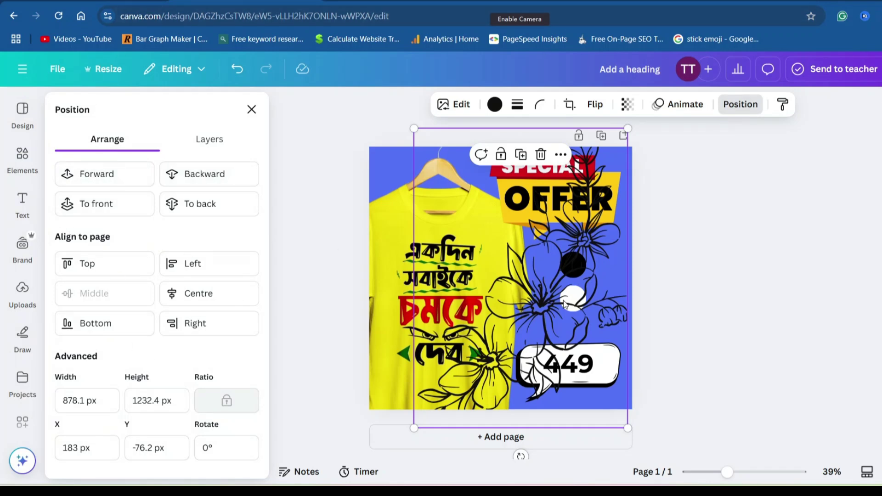
{"action": "left_click_drag", "start_coordinate": [564, 304], "coordinate": [531, 314]}
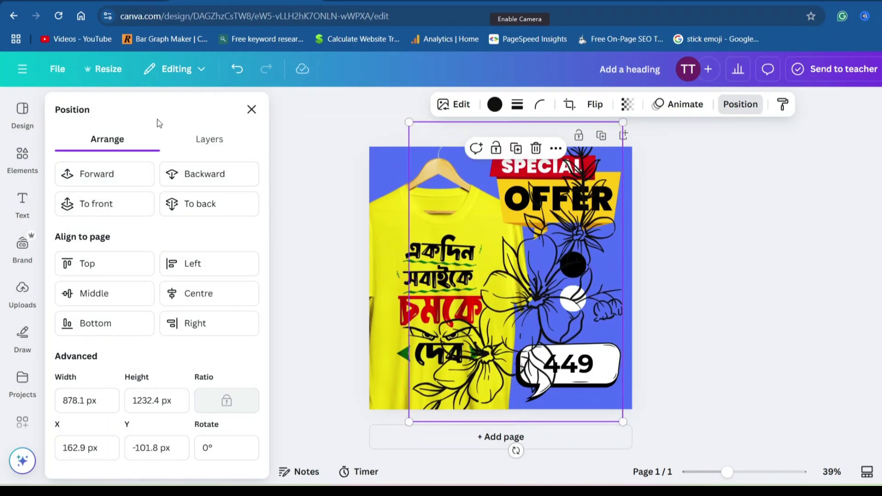
- Send the line-art flower branch behind all other elements and set its transparency to 27
{"action": "left_click", "coordinate": [198, 206]}
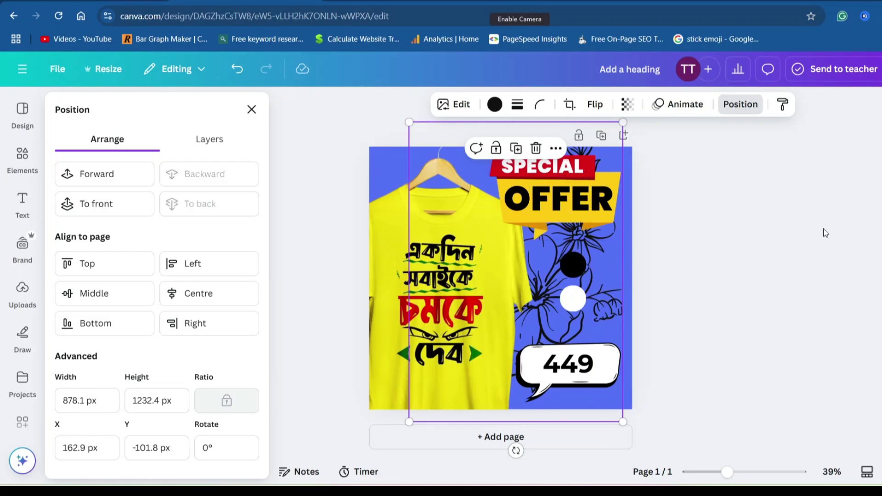
{"action": "key", "text": "Escape"}
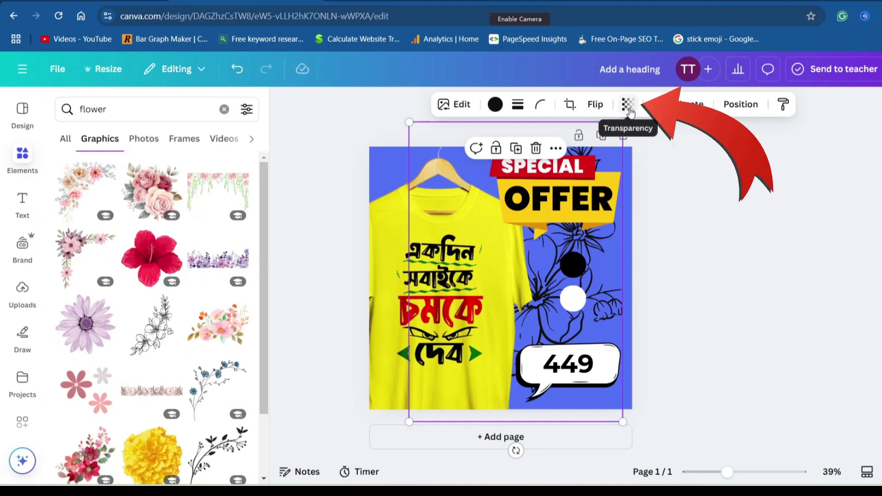
{"action": "left_click", "coordinate": [629, 106]}
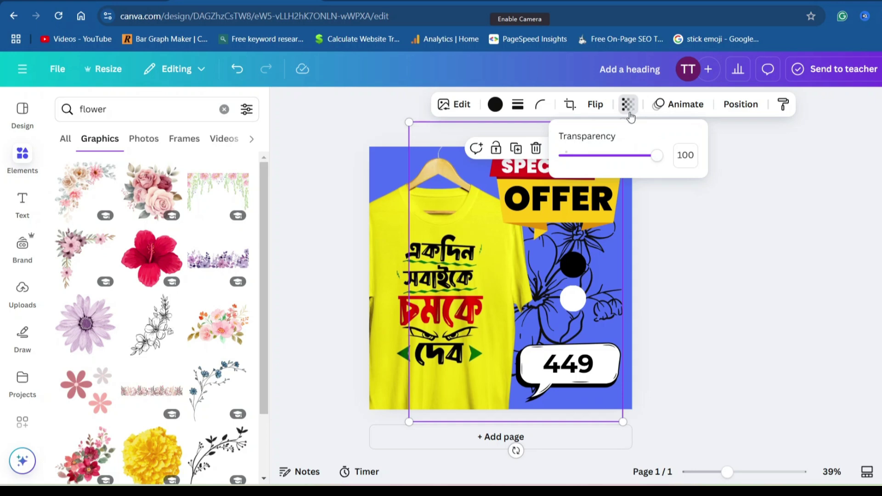
{"action": "left_click_drag", "start_coordinate": [662, 158], "coordinate": [591, 170]}
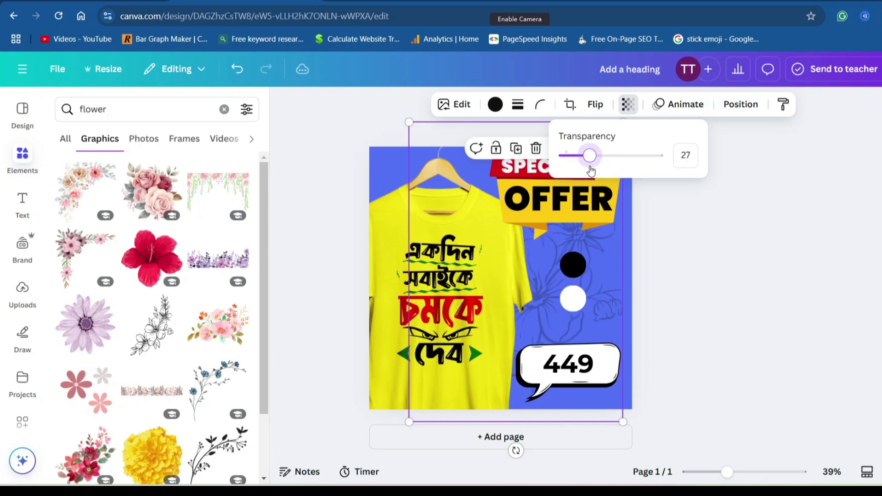
- Deselect the line-art flower branch and close the graphics search results
{"action": "left_click", "coordinate": [698, 258]}
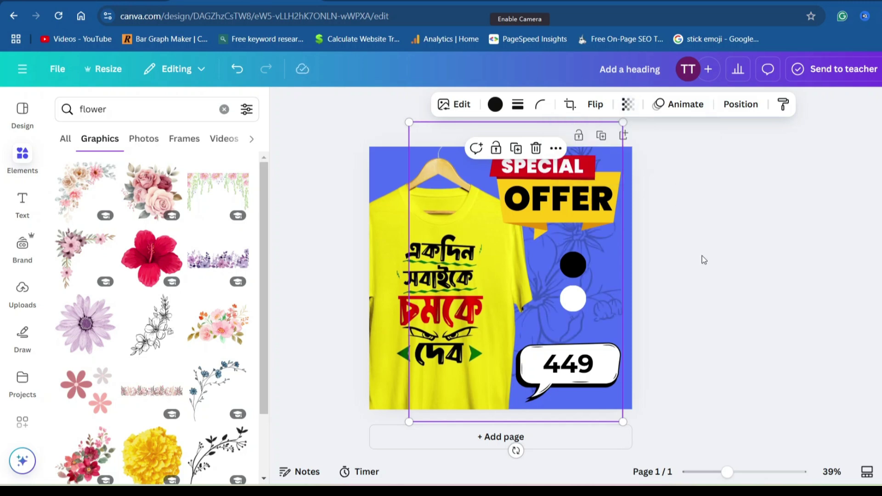
{"action": "left_click", "coordinate": [701, 258]}
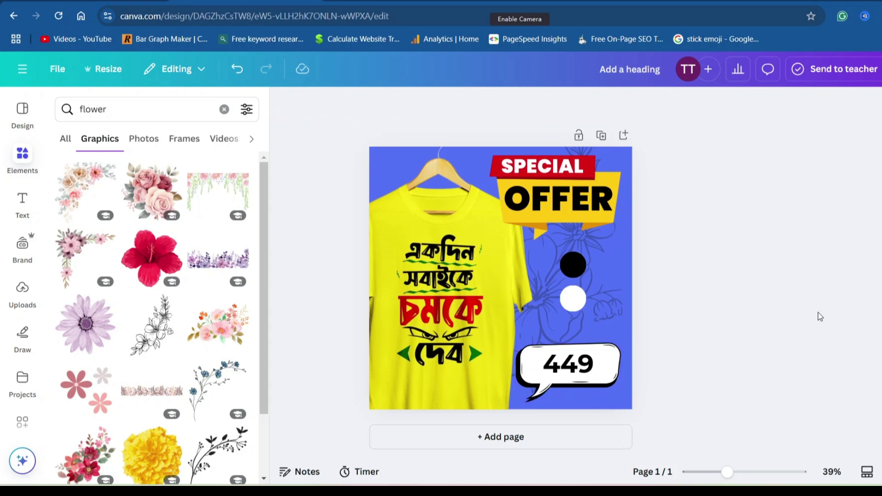
{"action": "left_click", "coordinate": [284, 103]}
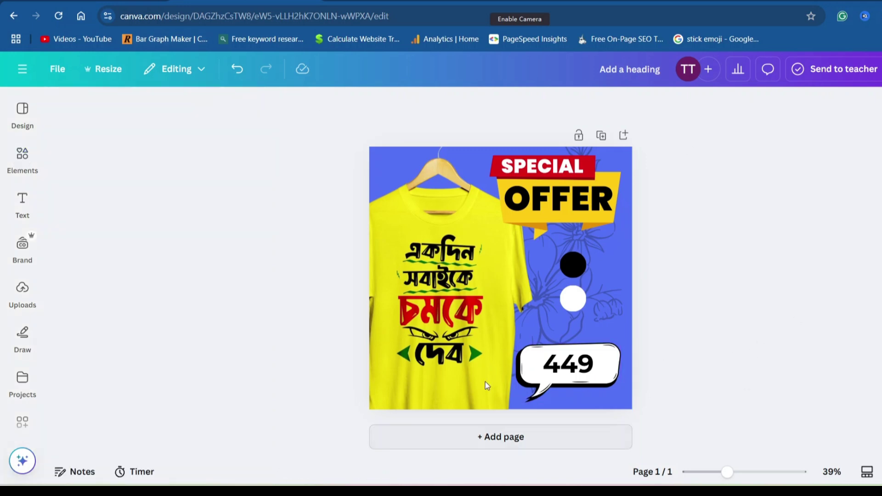
- Look through the uploaded images for T-shirt mockups in the other colours
{"action": "left_click", "coordinate": [22, 290]}
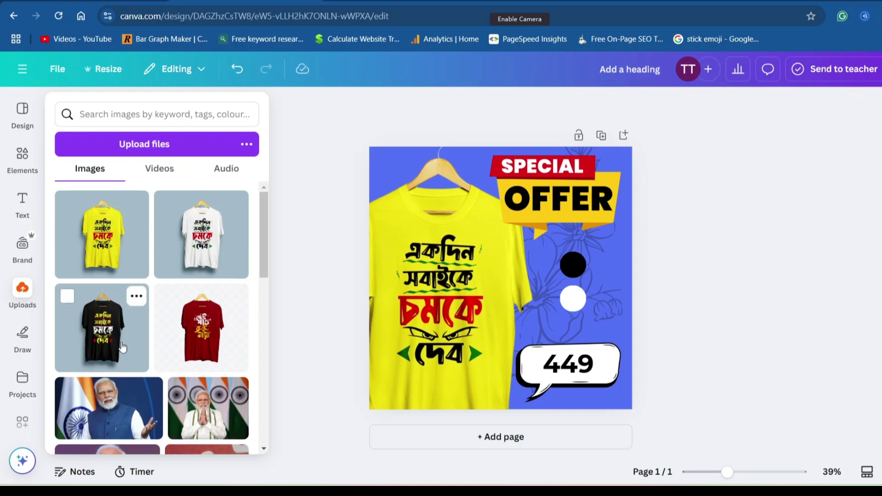
{"action": "scroll", "coordinate": [122, 347], "scroll_direction": "down", "scroll_amount": 6}
{"action": "scroll", "coordinate": [122, 347], "scroll_direction": "up", "scroll_amount": 10}
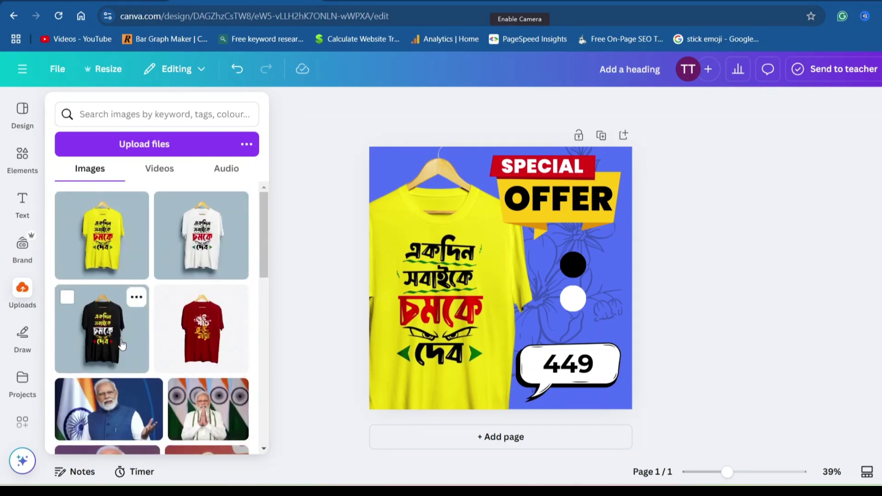
{"action": "left_click", "coordinate": [470, 341]}
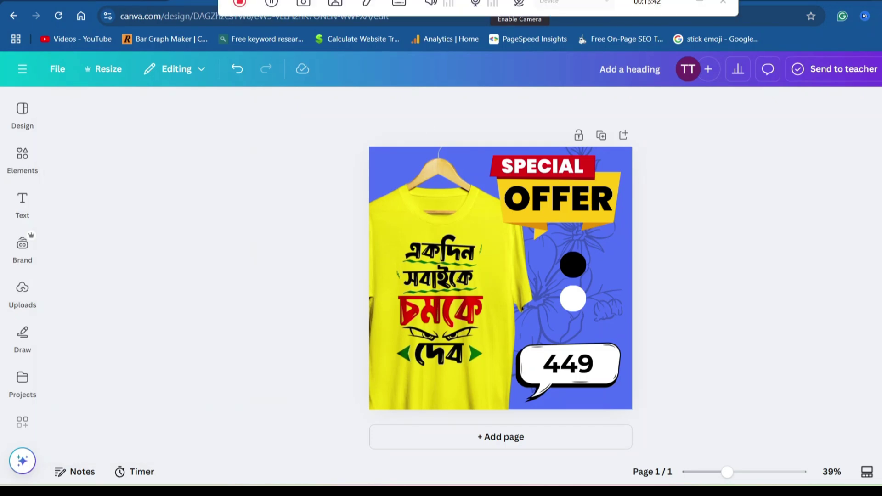
- Switch to the Photos viewer and examine the sample posts 399- (2).jpg and 399- (4).jpg from Downloads in a maximized window
{"action": "key", "text": "alt+Tab"}
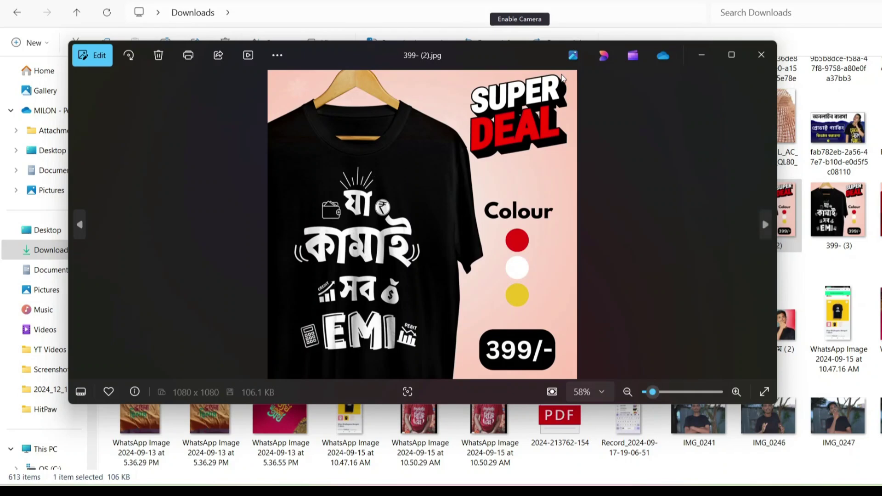
{"action": "left_click", "coordinate": [733, 60]}
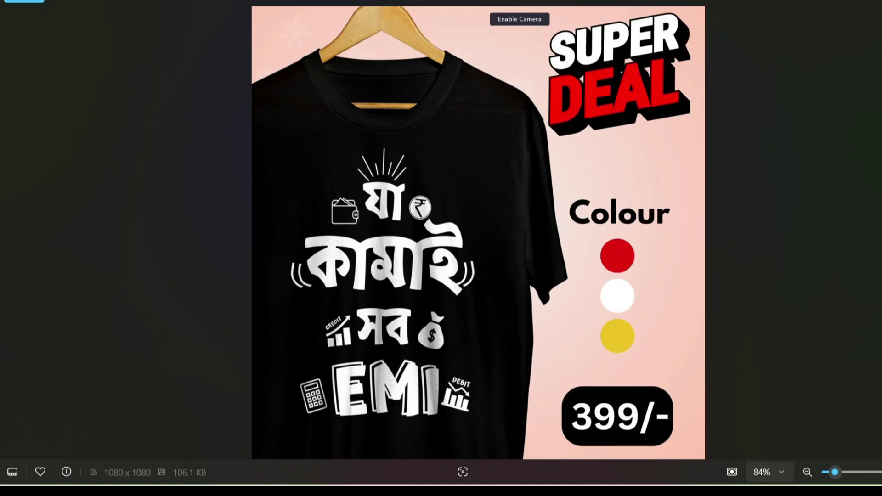
{"action": "key", "text": "Escape"}
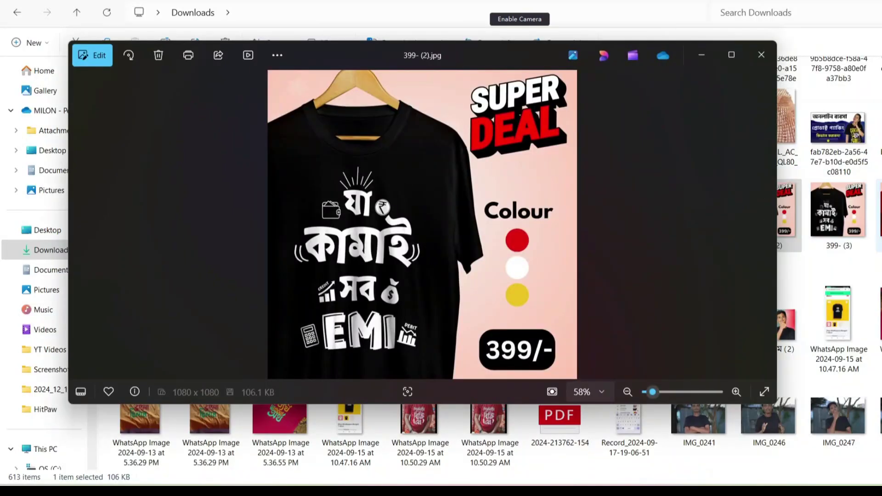
{"action": "key", "text": "Escape"}
{"action": "key", "text": "Return"}
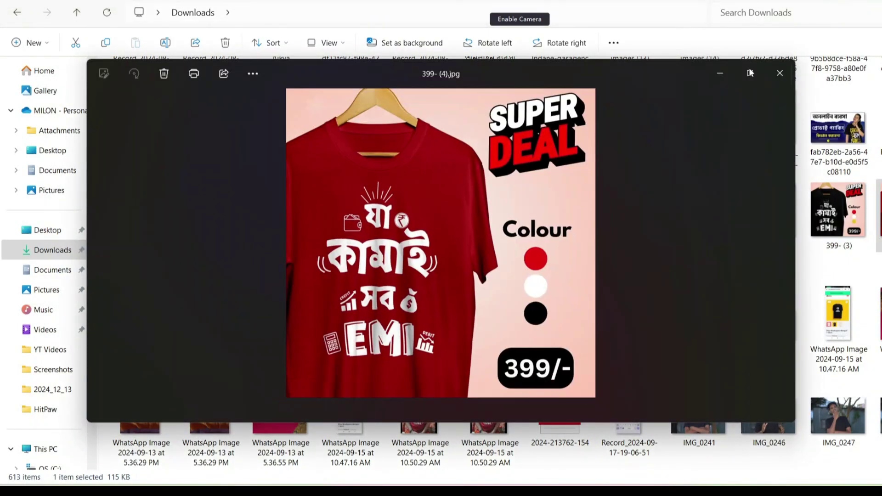
{"action": "key", "text": "F11"}
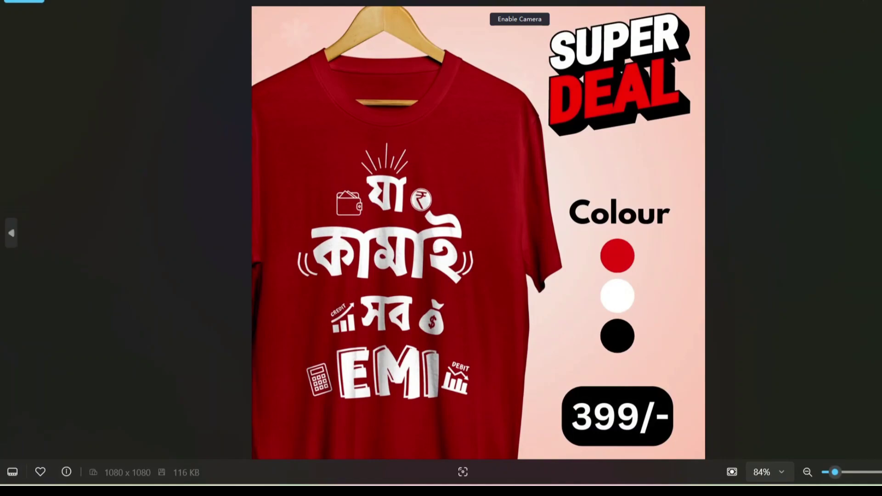
{"action": "key", "text": "Escape"}
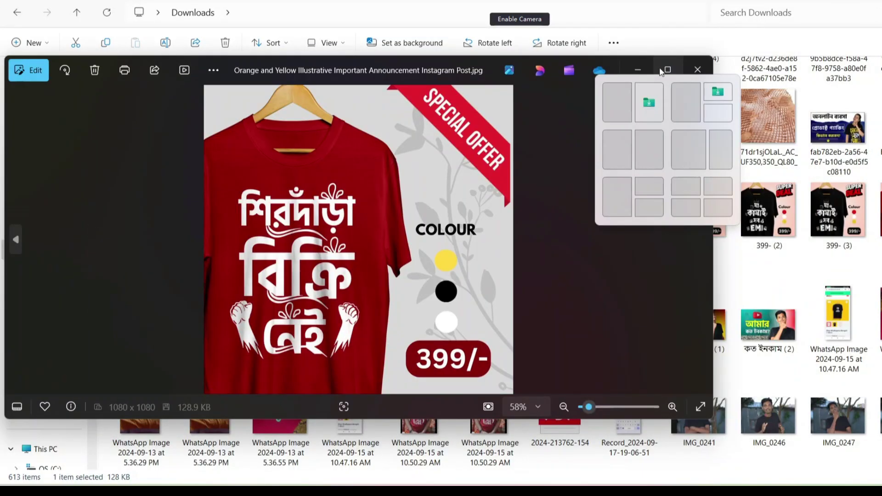
- Examine the layout of the Orange and Yellow Illustrative Important Announcement Instagram Post.jpg sample in a maximized window and up close
{"action": "left_click", "coordinate": [675, 67]}
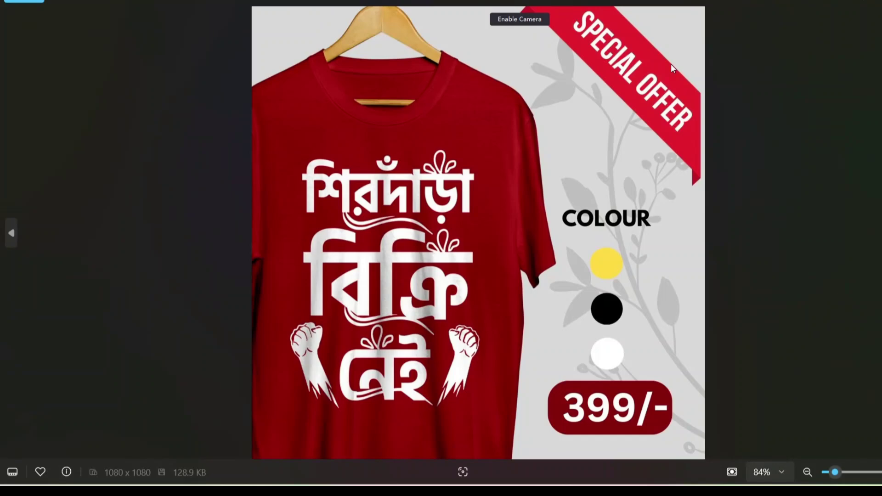
{"action": "scroll", "coordinate": [469, 224], "scroll_direction": "up", "scroll_amount": 2}
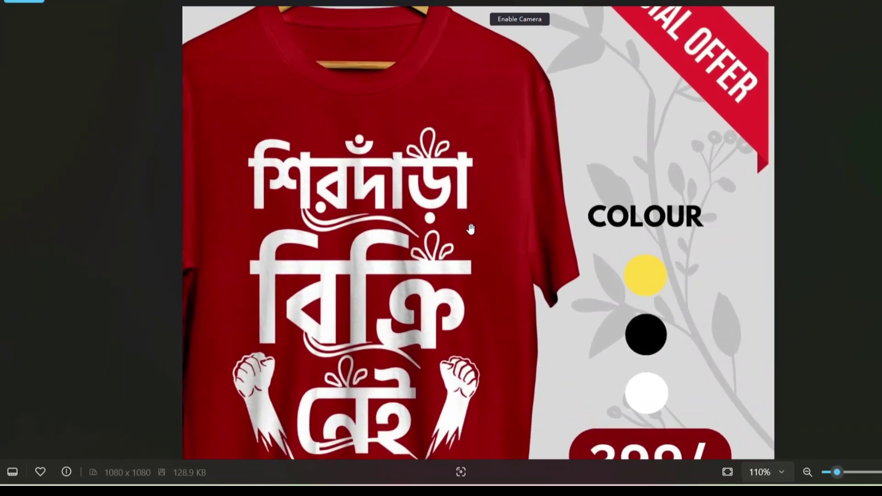
{"action": "scroll", "coordinate": [469, 224], "scroll_direction": "down", "scroll_amount": 2}
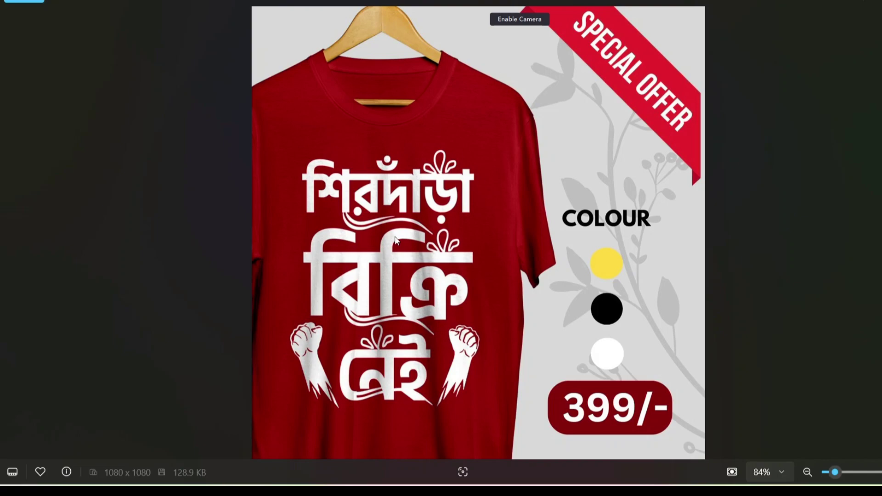
{"action": "scroll", "coordinate": [395, 238], "scroll_direction": "up", "scroll_amount": 3}
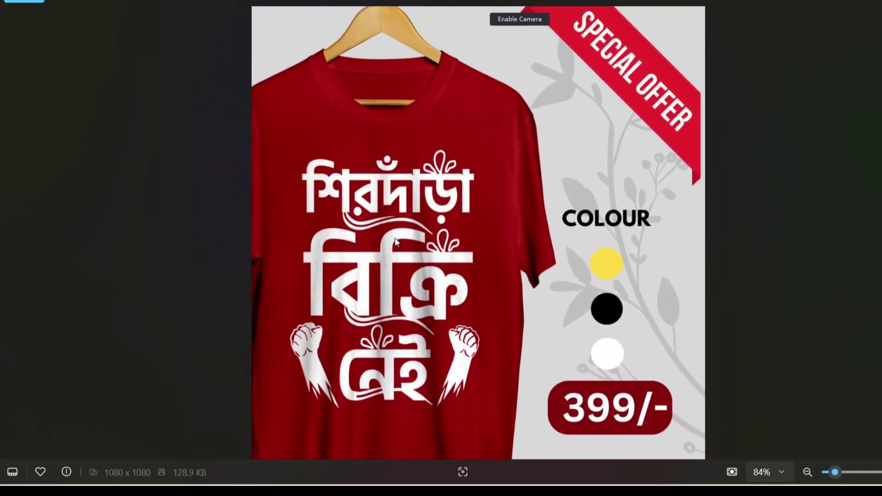